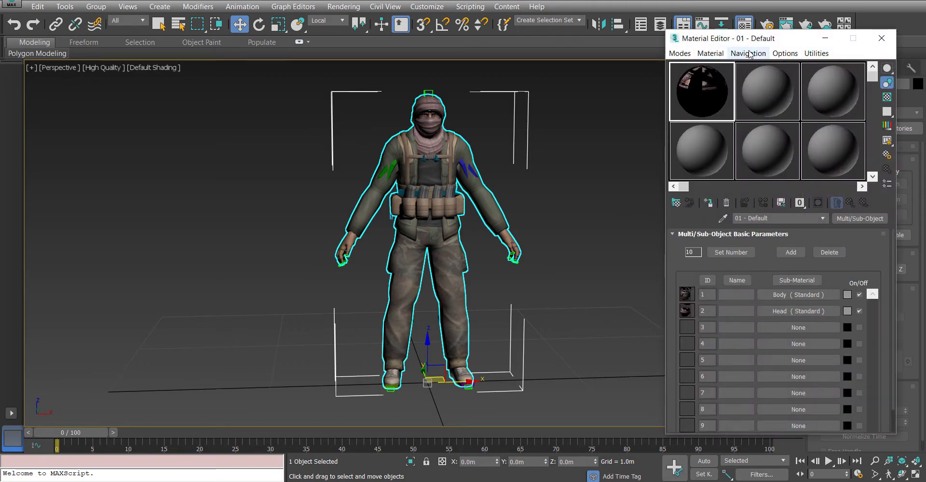
Drag the Material Editor aside, recentre the soldier, and close the editor.
drag(748, 38, 674, 45)
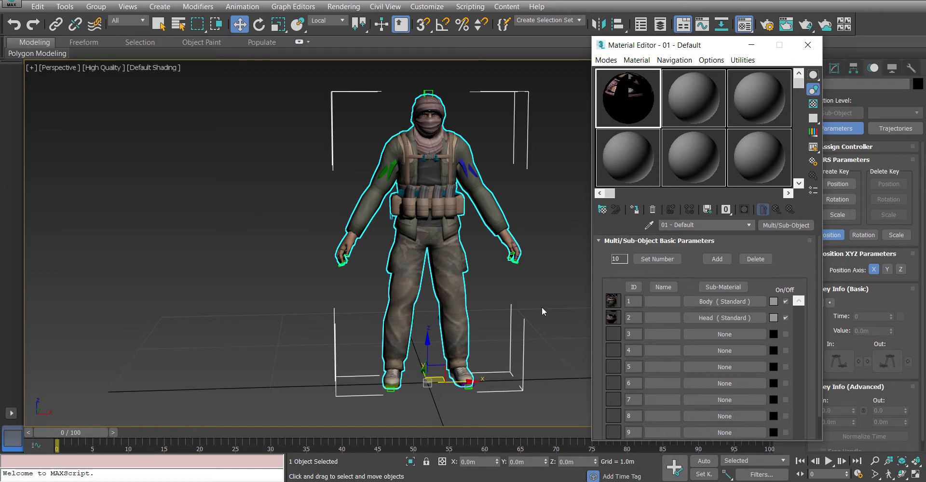
middle_drag(526, 221, 503, 232)
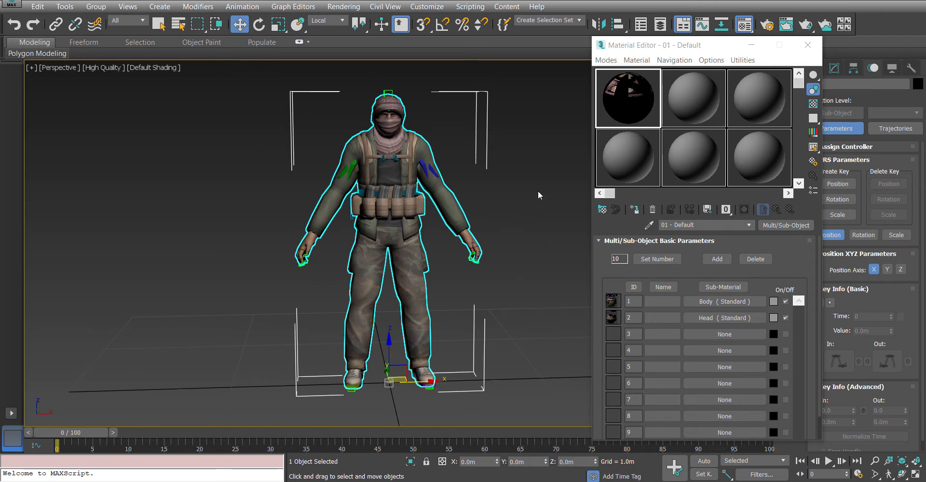
middle_drag(538, 198, 519, 203)
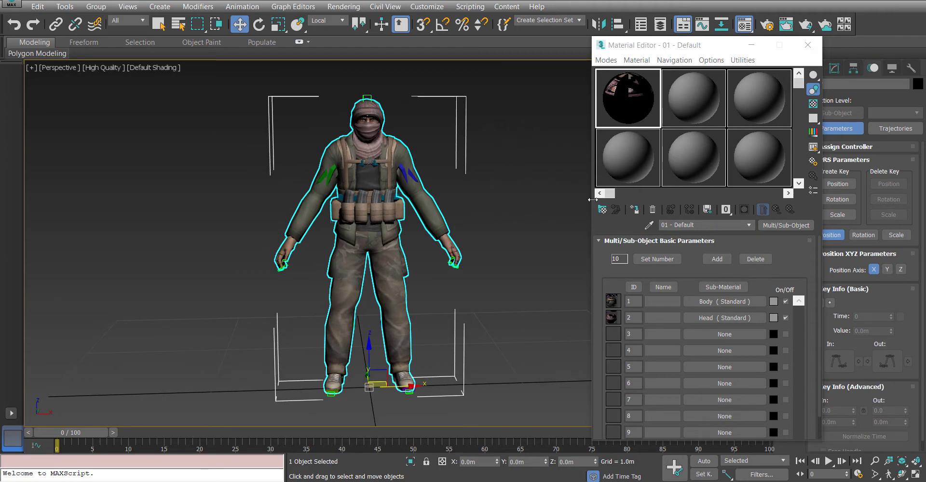
click(808, 45)
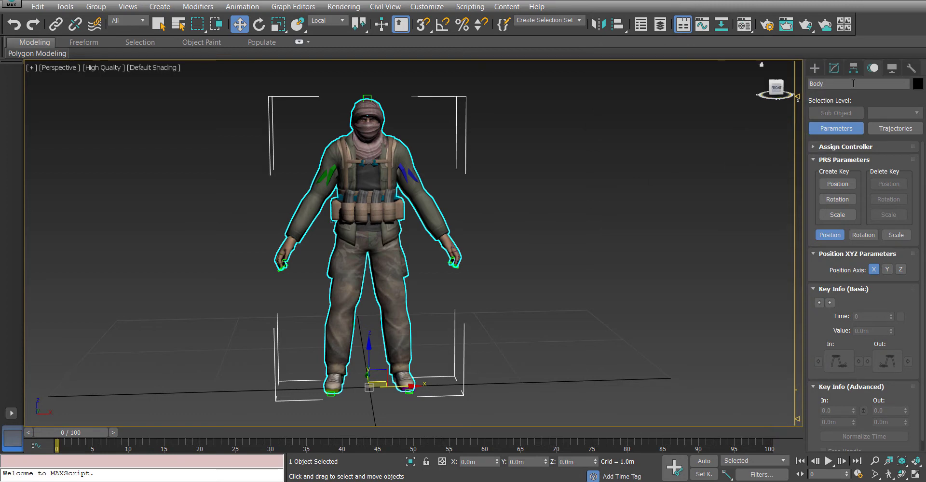
Add an Unwrap UVW modifier above the Body's Editable Poly level, below Skin.
click(836, 69)
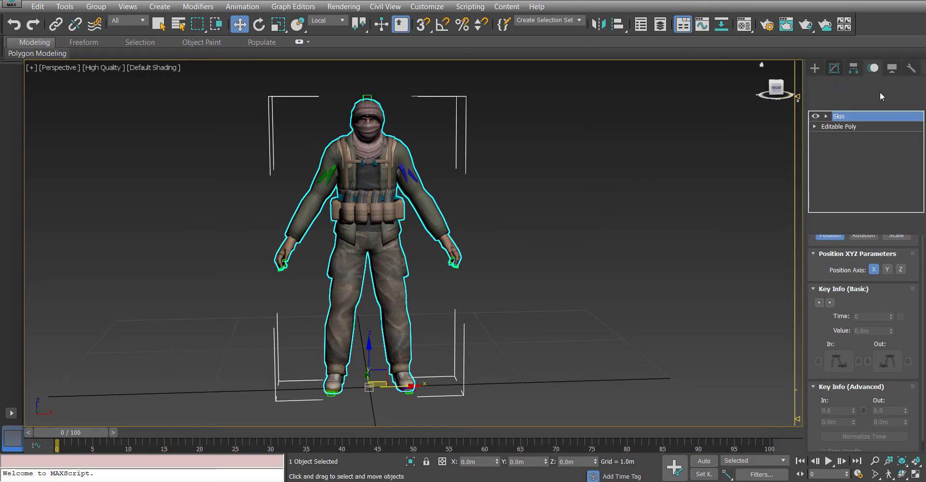
click(856, 126)
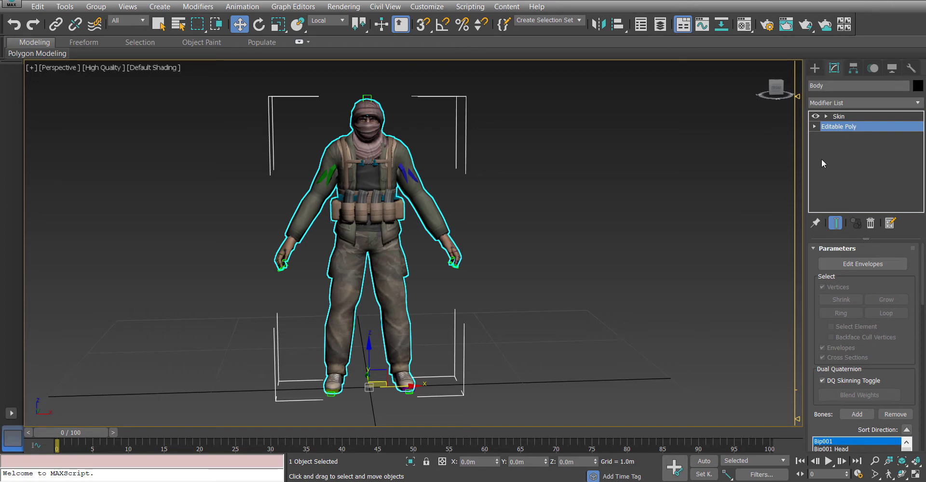
click(839, 103)
key(u)
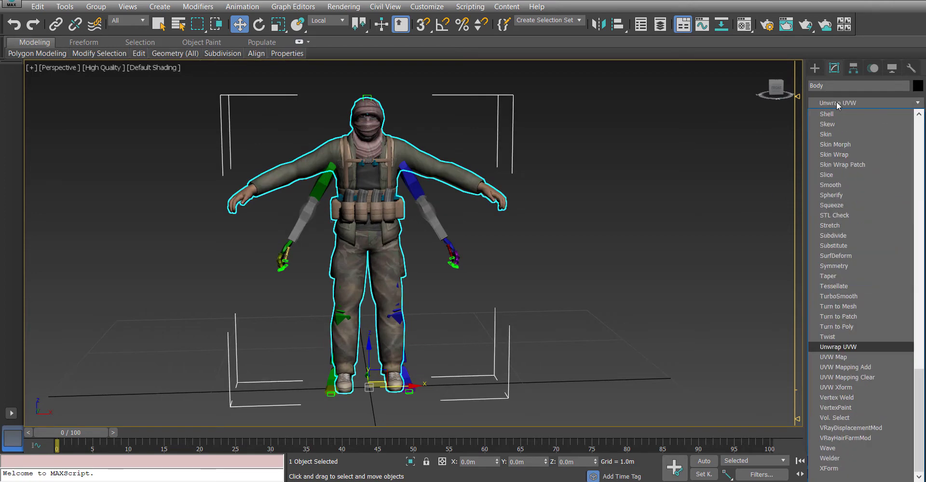
click(839, 346)
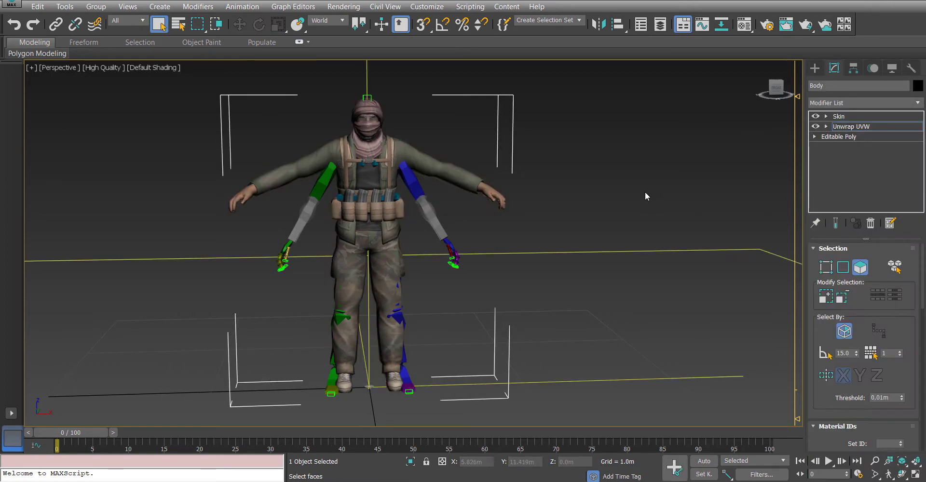
Hide the unselected bones and helpers and orbit to a three-quarter view of the soldier.
right_click(613, 149)
click(654, 111)
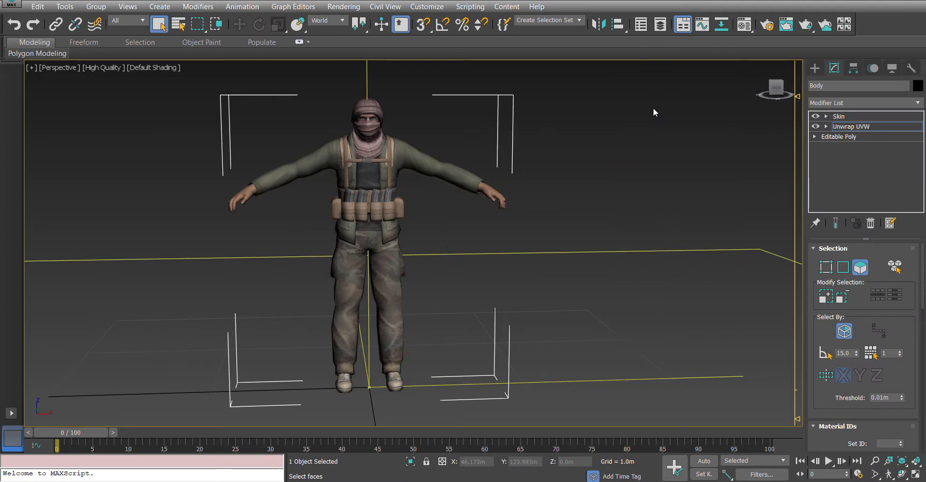
alt+middle_drag(434, 261, 861, 137)
click(857, 126)
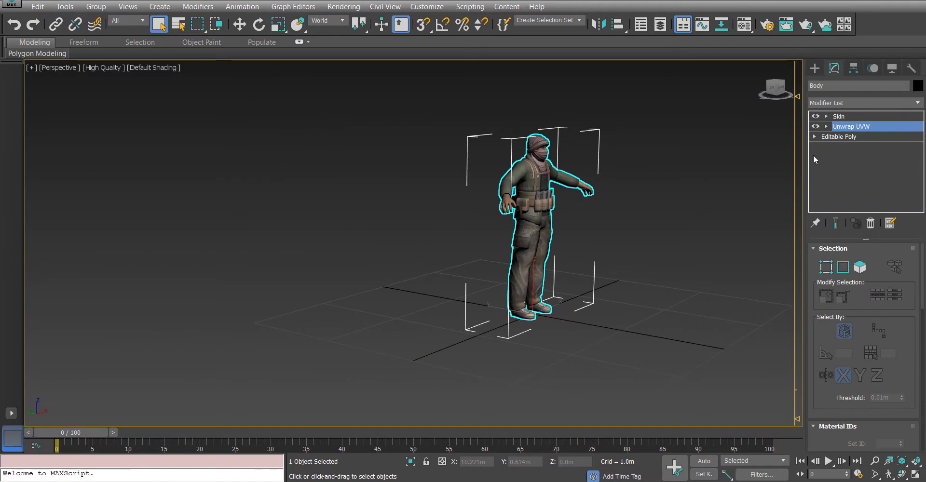
alt+middle_drag(661, 228, 615, 239)
scroll(615, 239, up, 4)
scroll(834, 321, down, 9)
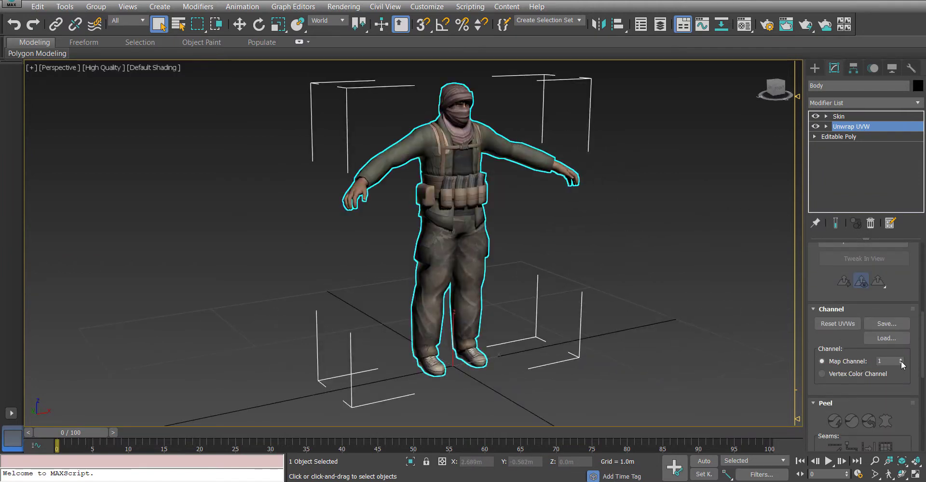
Switch the Unwrap UVW map channel to 2, moving the existing UVs from channel 1.
click(901, 359)
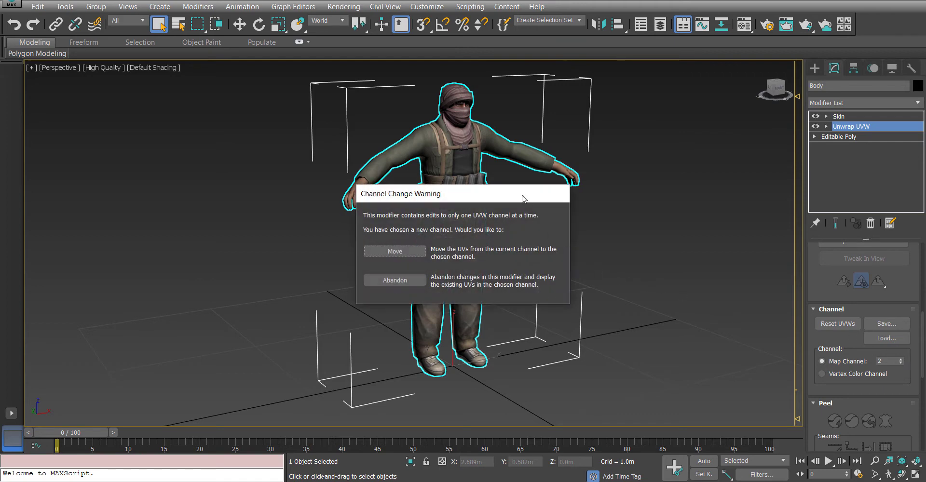
drag(522, 198, 731, 211)
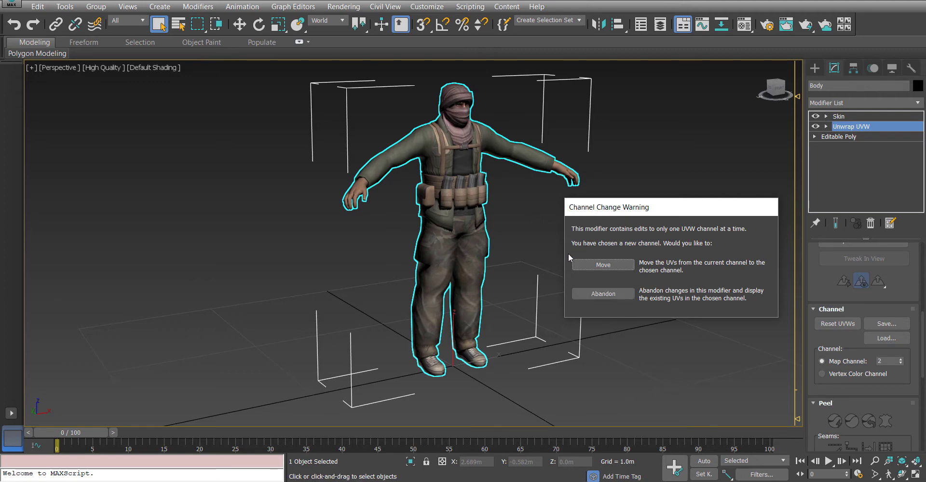
click(591, 268)
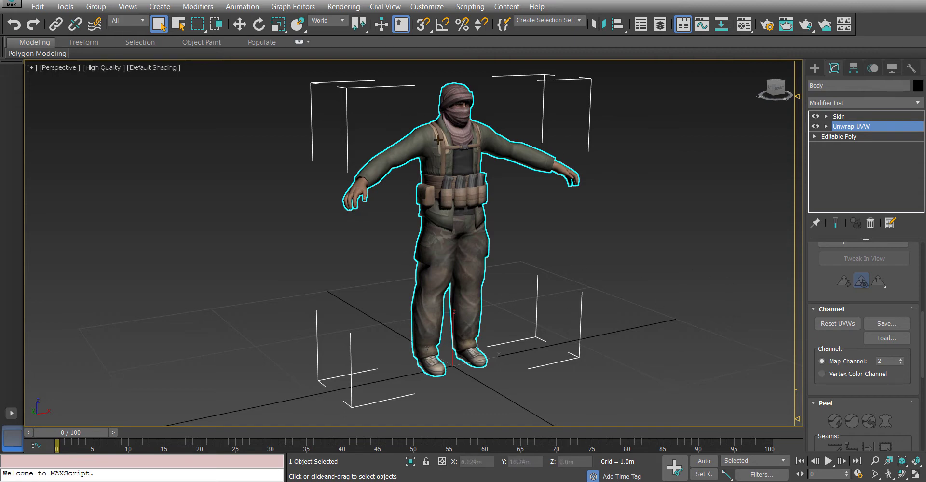
Switch Unwrap UVW to Polygon mode and pick faces on the thigh and crotch.
alt+middle_drag(557, 219, 542, 237)
scroll(834, 394, up, 5)
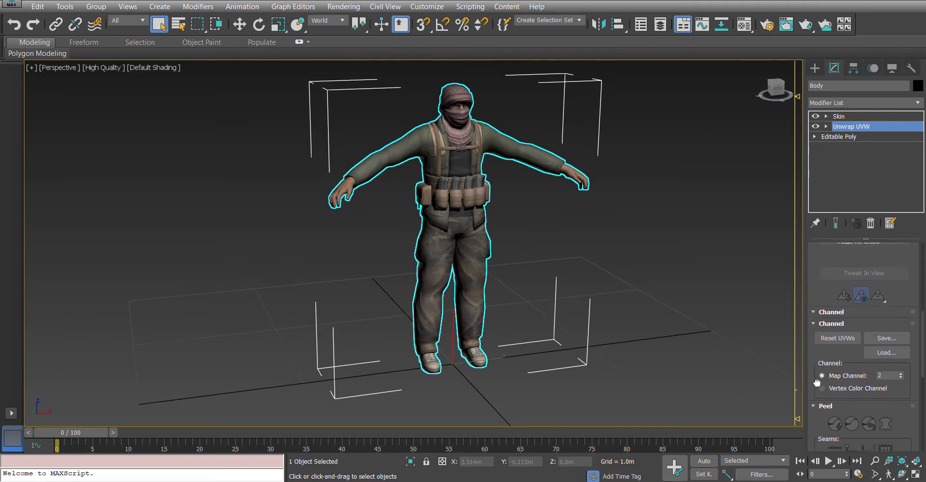
scroll(841, 352, up, 5)
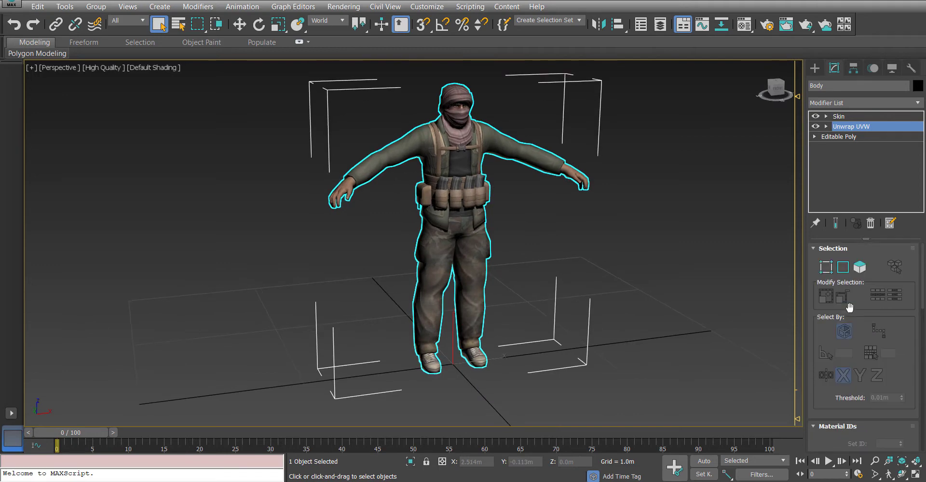
click(863, 271)
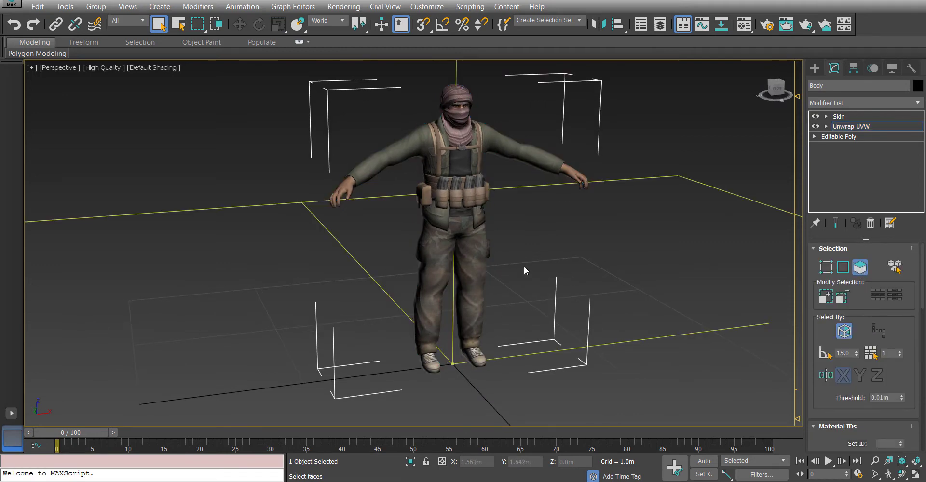
click(474, 249)
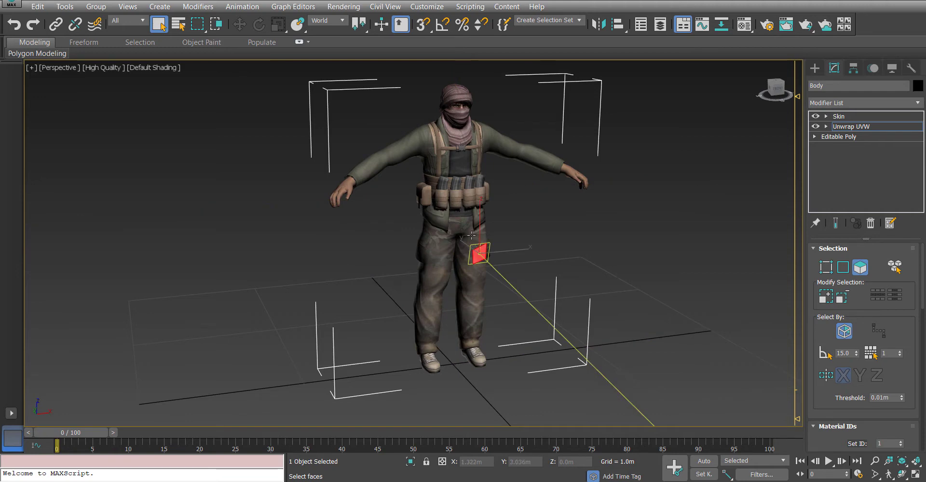
click(472, 236)
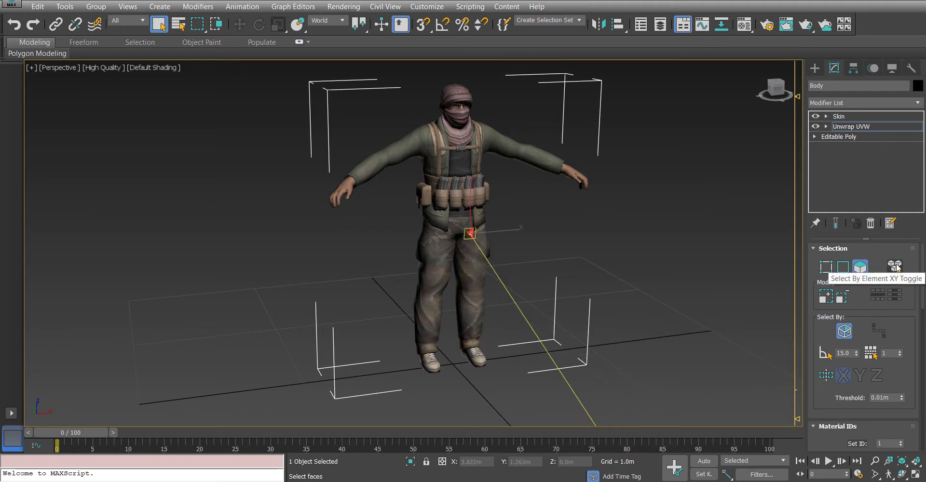
Turn on Select By Element and select the belt pouch element on the soldier's front.
click(895, 267)
click(474, 258)
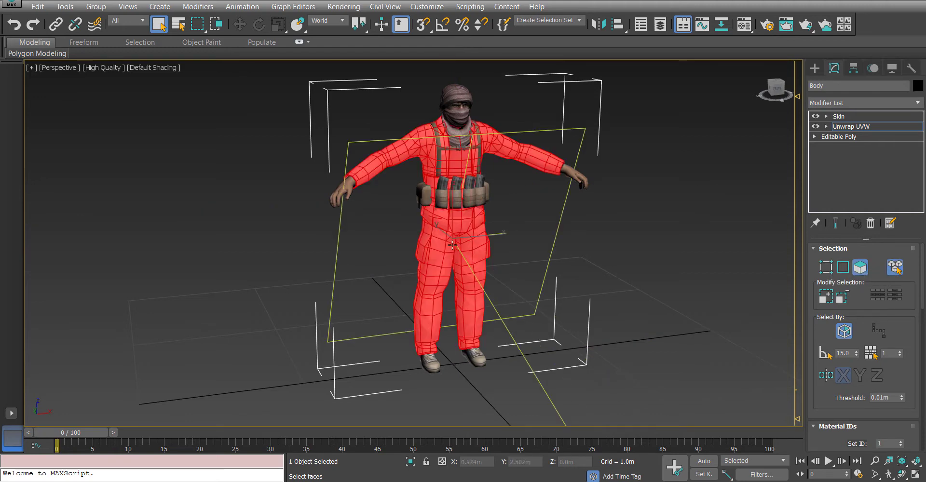
click(441, 195)
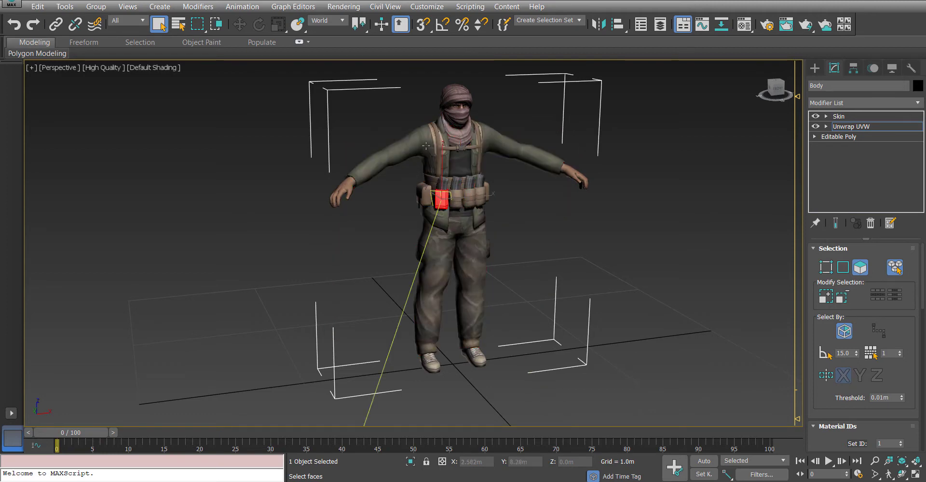
scroll(812, 332, down, 5)
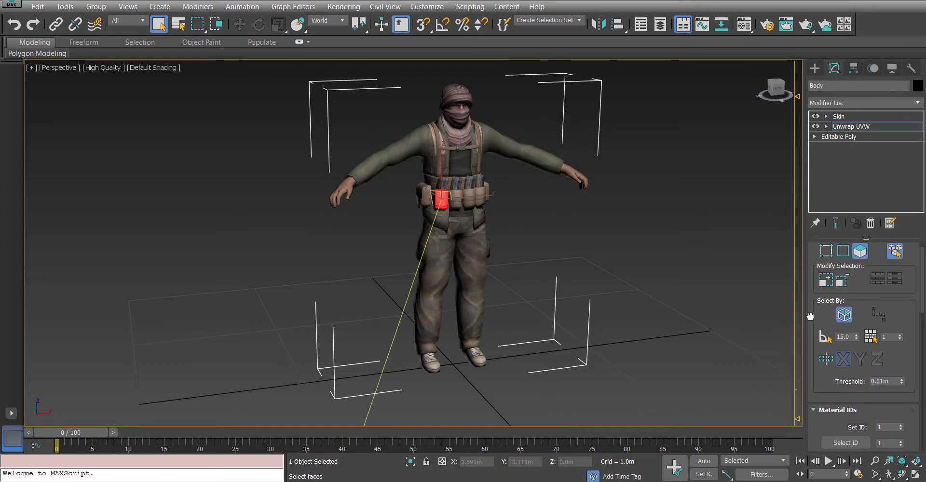
scroll(841, 373, down, 3)
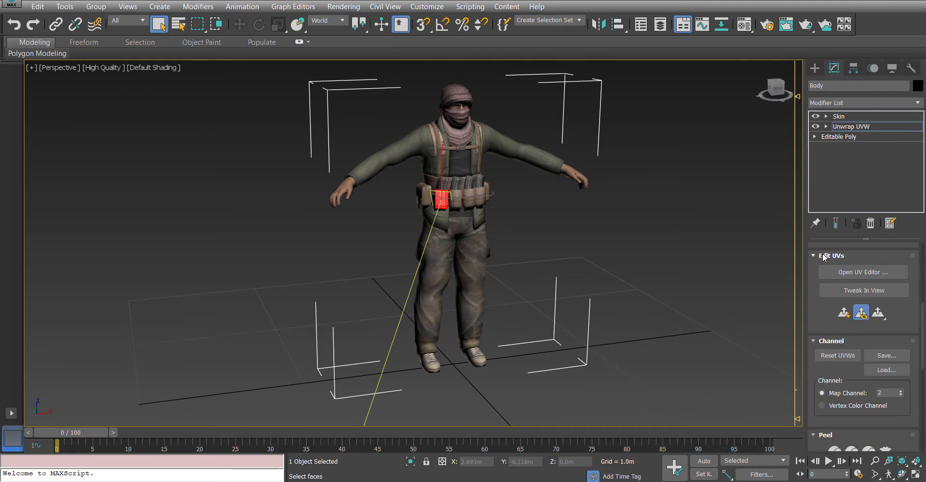
Open the Edit UVWs editor and place it to the left of the soldier.
click(844, 272)
drag(231, 31, 534, 75)
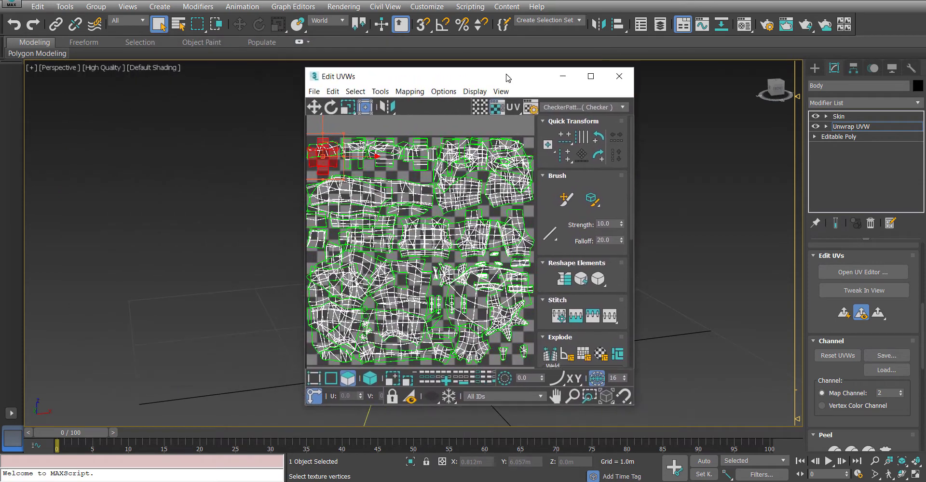
click(592, 75)
scroll(348, 176, down, 2)
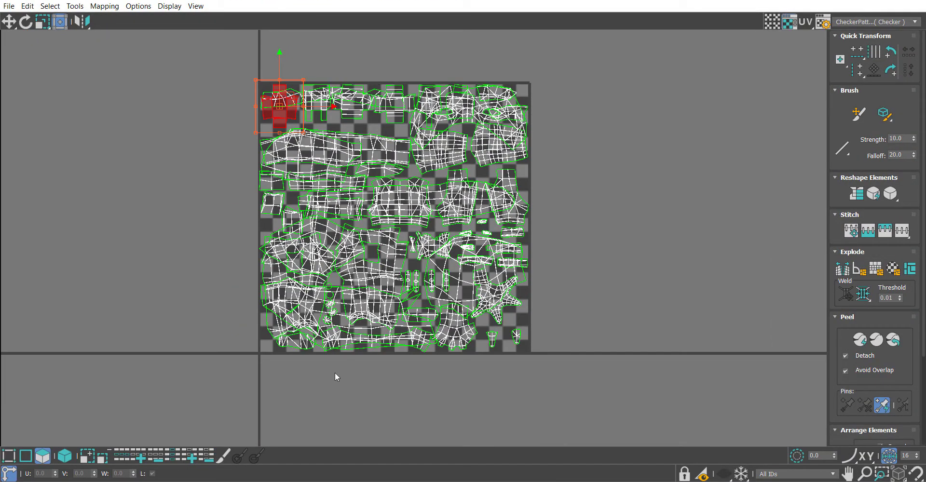
double_click(554, 1)
drag(502, 76, 296, 73)
scroll(863, 305, up, 4)
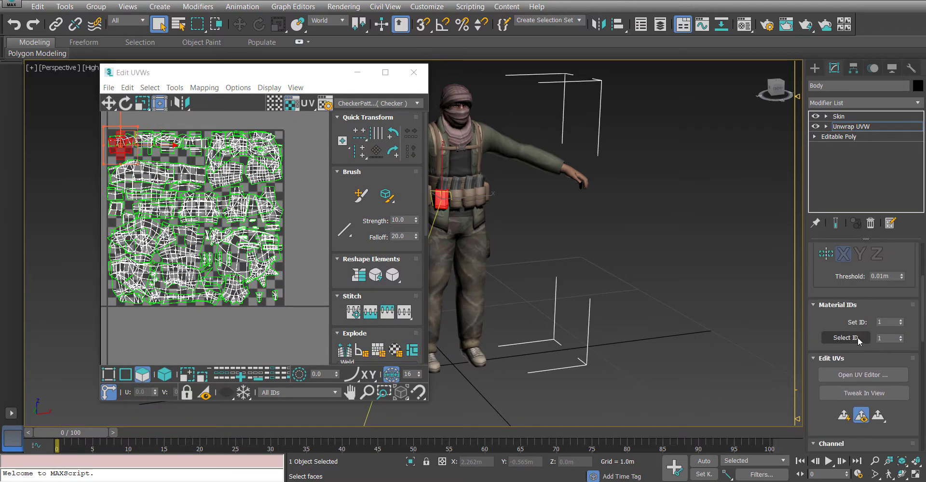
middle_drag(641, 269, 709, 251)
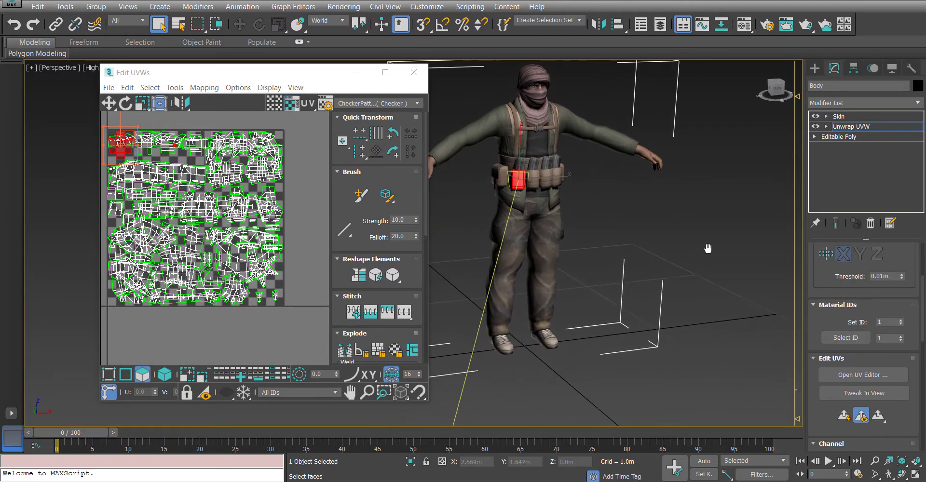
Select the material ID 1 faces and move the body UV shells onto the left tile.
click(856, 339)
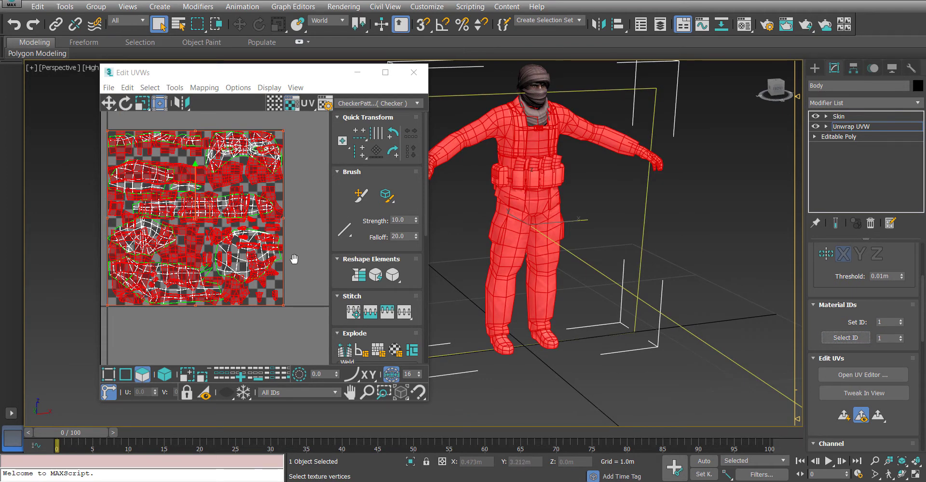
middle_drag(294, 259, 310, 252)
scroll(266, 283, down, 3)
middle_drag(263, 284, 293, 281)
scroll(273, 275, down, 2)
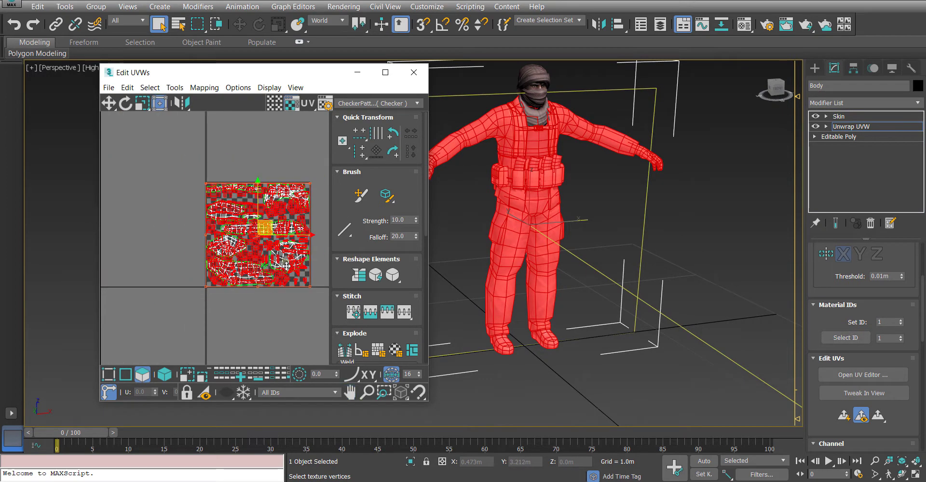
drag(257, 236, 158, 226)
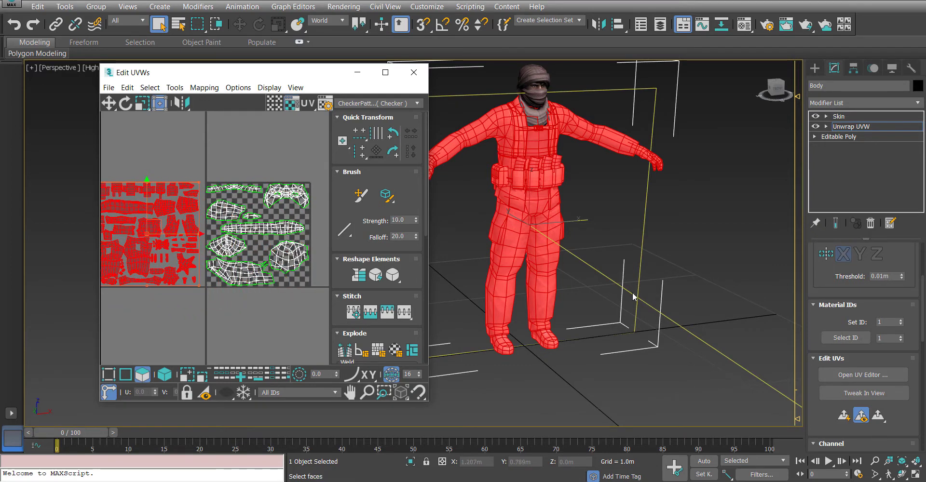
Select material ID 2, move the head UV shells into the right tile, and maximise the editor.
click(902, 337)
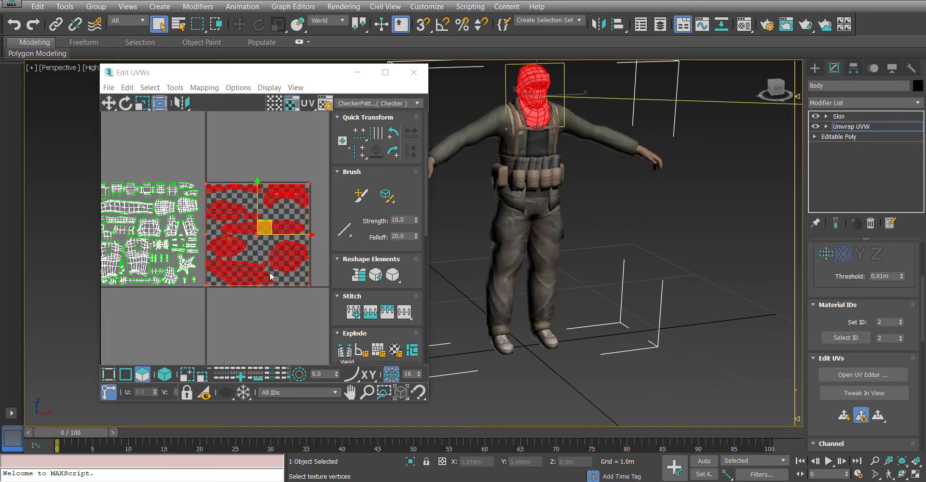
middle_drag(278, 306, 246, 290)
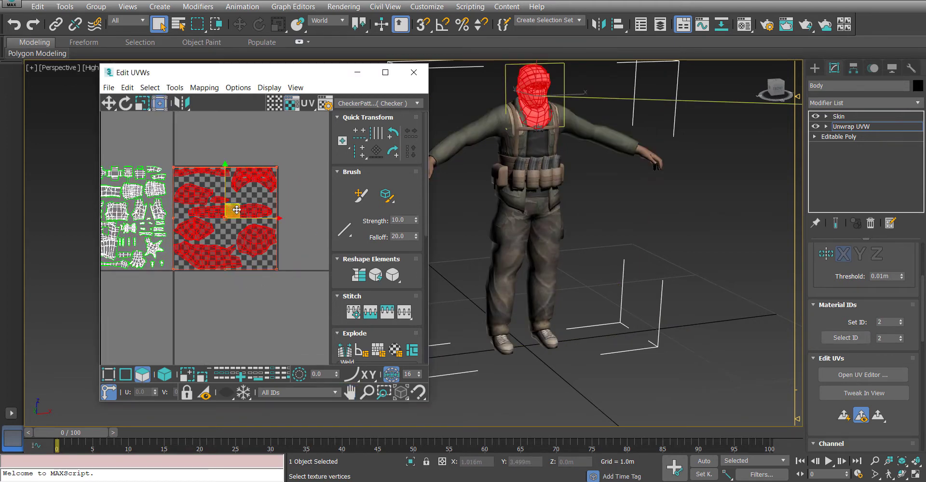
drag(236, 211, 345, 209)
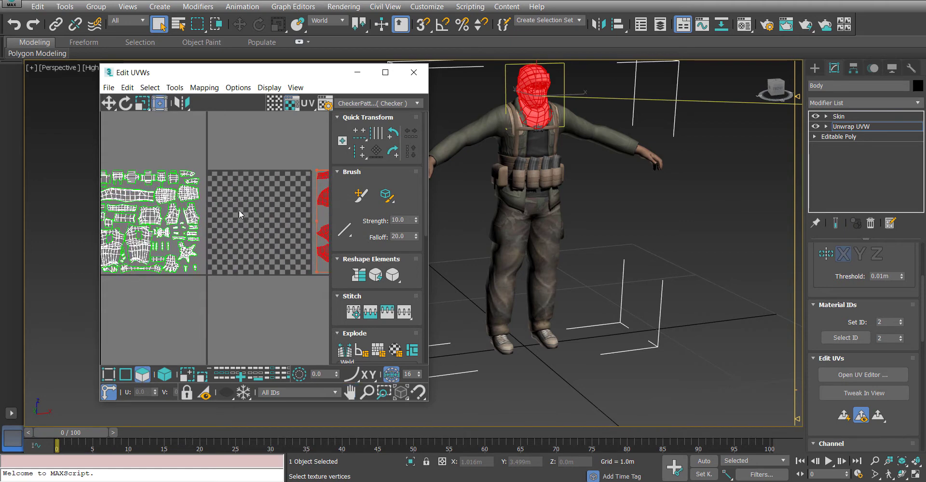
scroll(238, 210, down, 2)
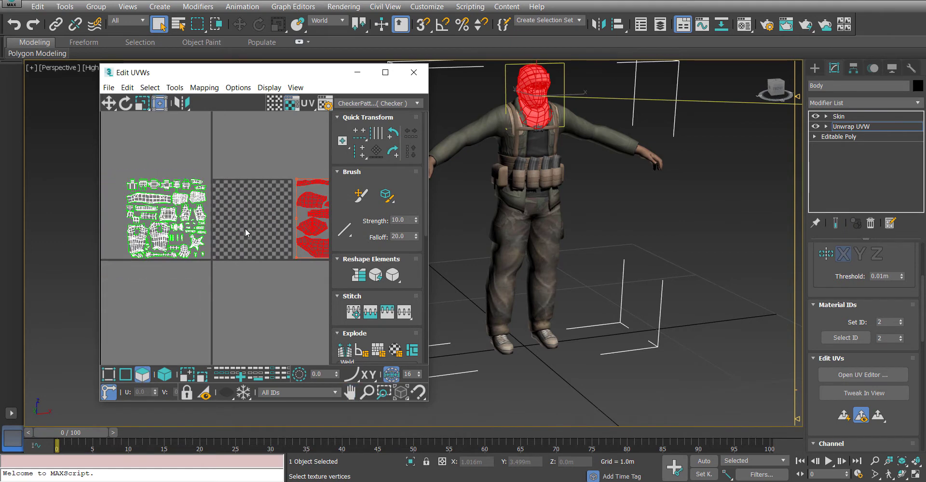
click(847, 339)
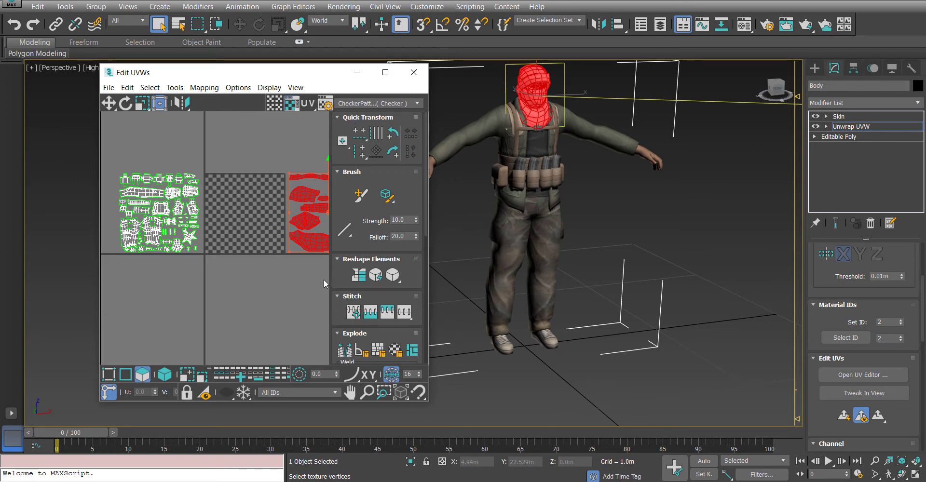
click(385, 73)
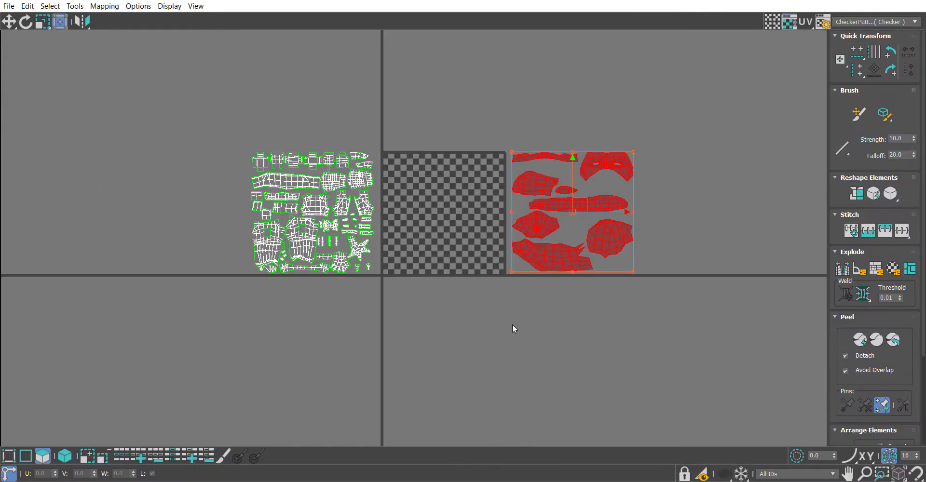
Turn on Select By Element UV Toggle and select the whole star-shaped body shell.
click(513, 325)
middle_drag(330, 261, 355, 241)
scroll(356, 242, up, 4)
middle_drag(376, 161, 350, 219)
scroll(373, 297, up, 3)
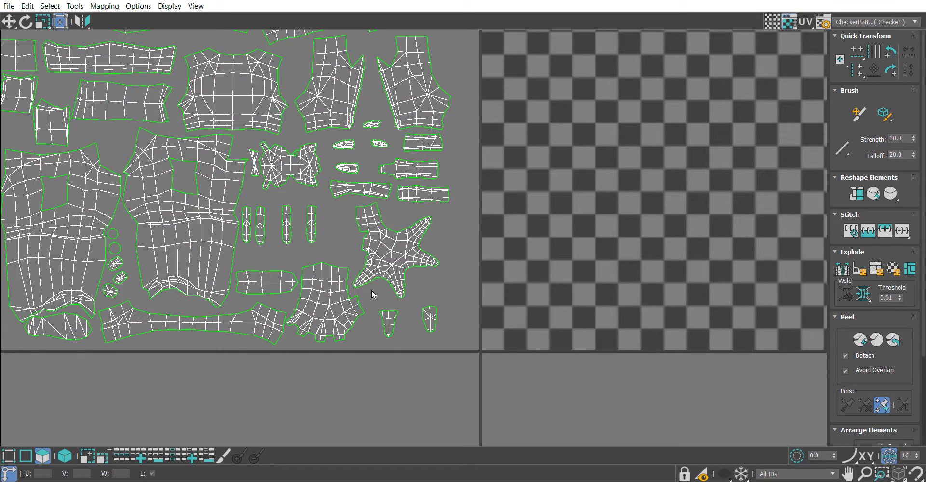
click(386, 241)
click(65, 457)
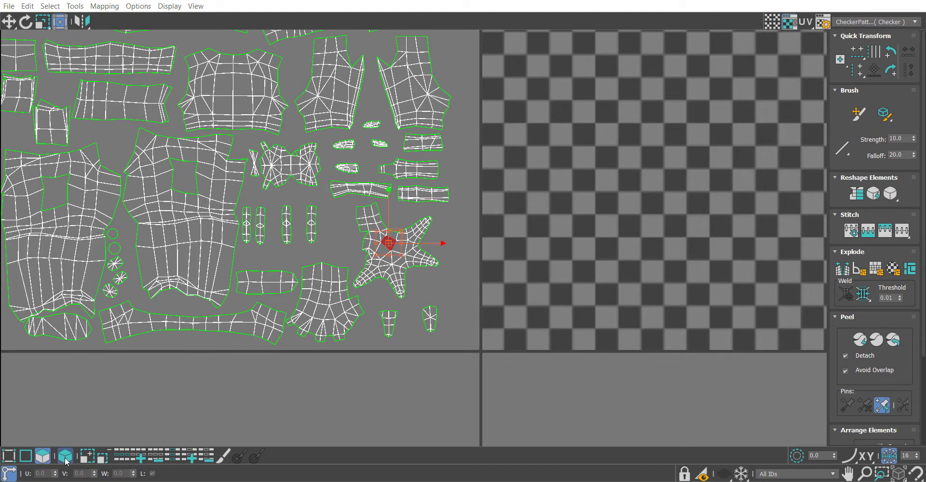
click(385, 241)
click(327, 310)
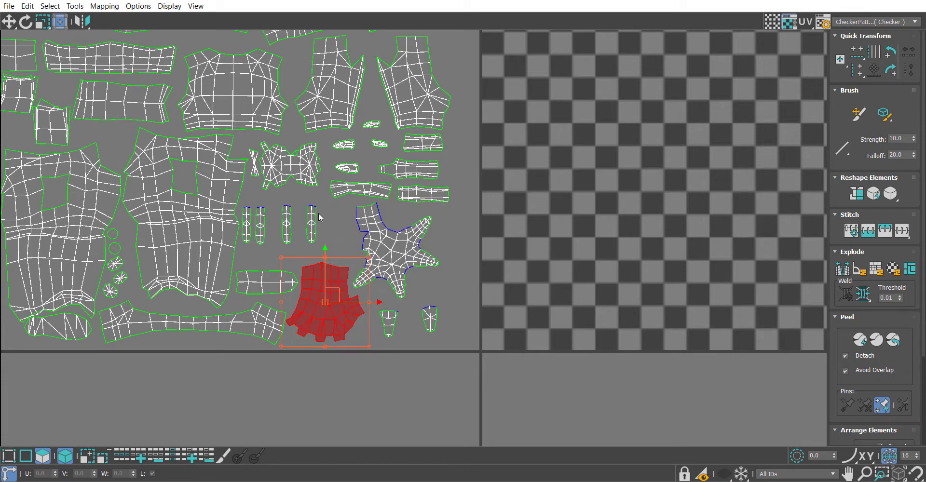
middle_drag(490, 319, 507, 329)
scroll(507, 329, down, 1)
scroll(508, 329, up, 1)
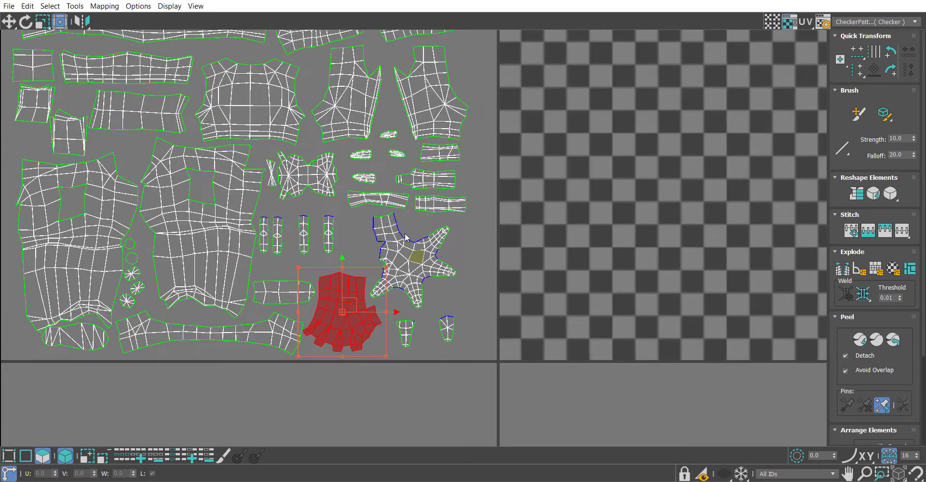
click(404, 258)
click(342, 321)
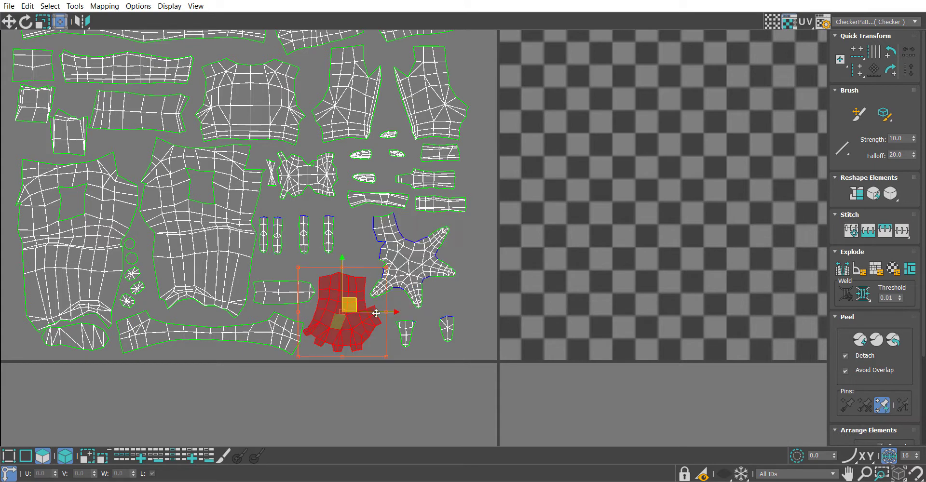
click(479, 276)
click(396, 261)
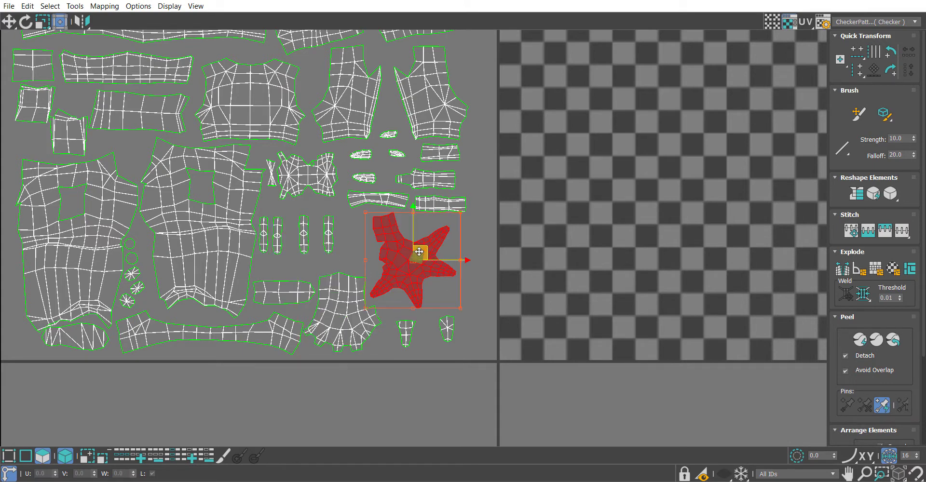
drag(420, 253, 540, 271)
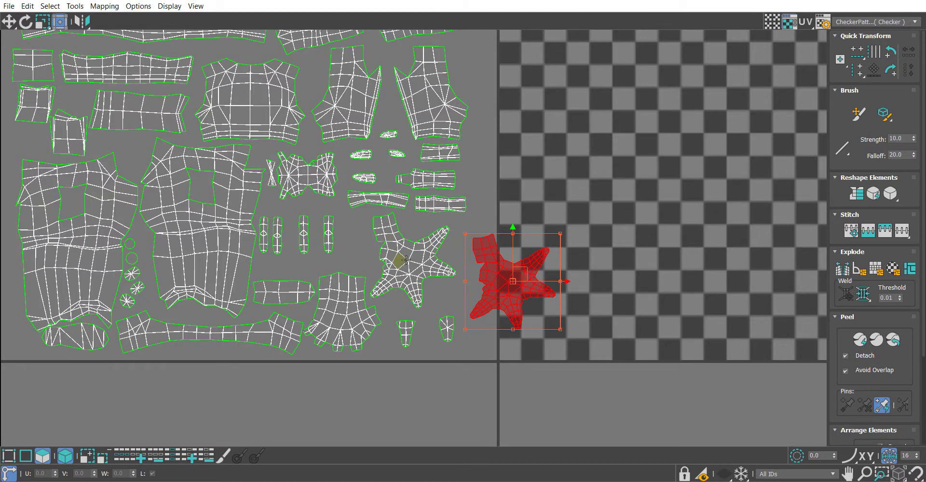
key(ctrl+z)
middle_drag(258, 251, 362, 238)
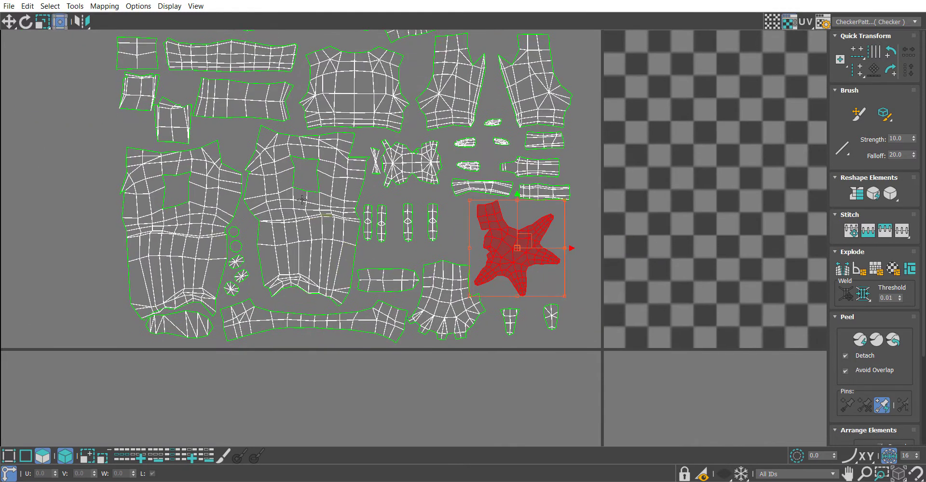
drag(175, 253, 87, 249)
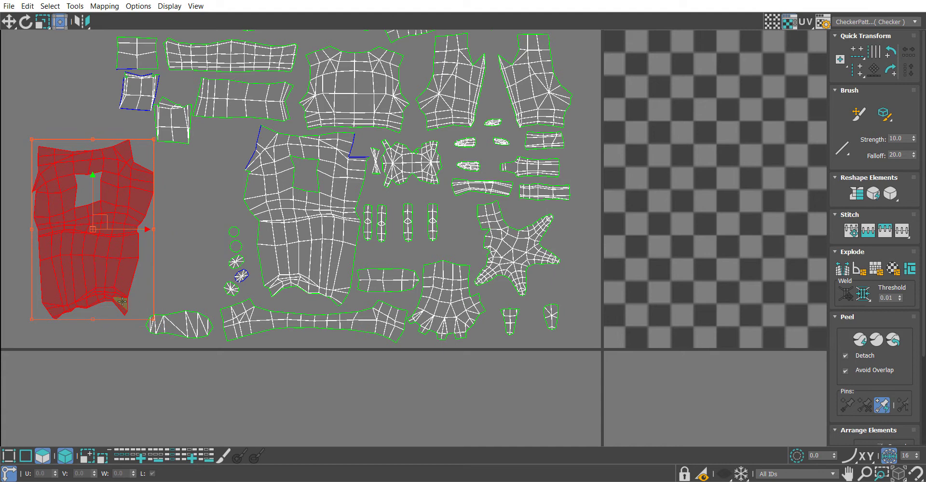
key(ctrl+z)
middle_drag(570, 288, 493, 273)
key(q)
scroll(440, 252, up, 1)
scroll(431, 236, down, 1)
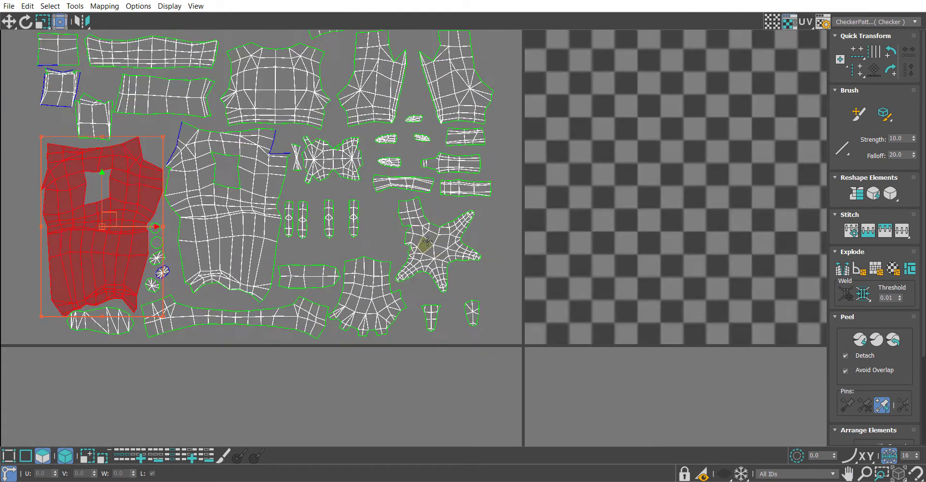
drag(432, 237, 514, 247)
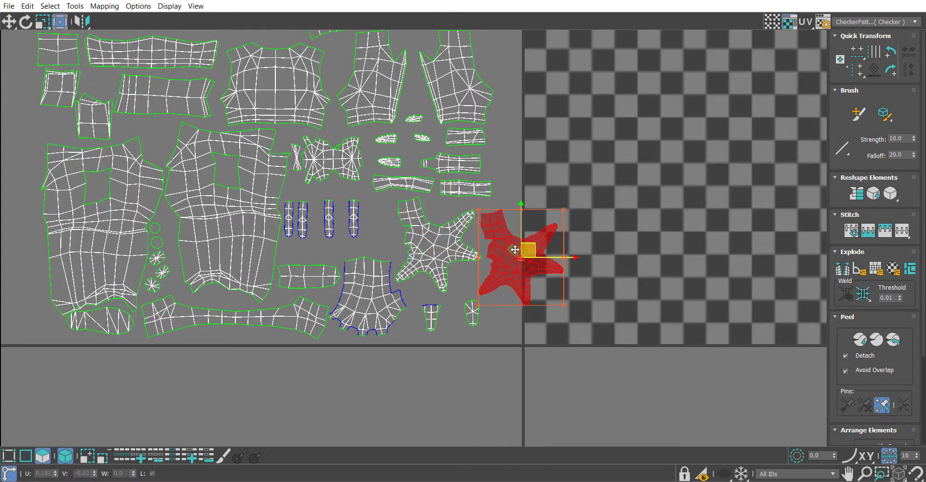
key(ctrl+z)
scroll(364, 262, down, 1)
middle_drag(364, 262, 348, 354)
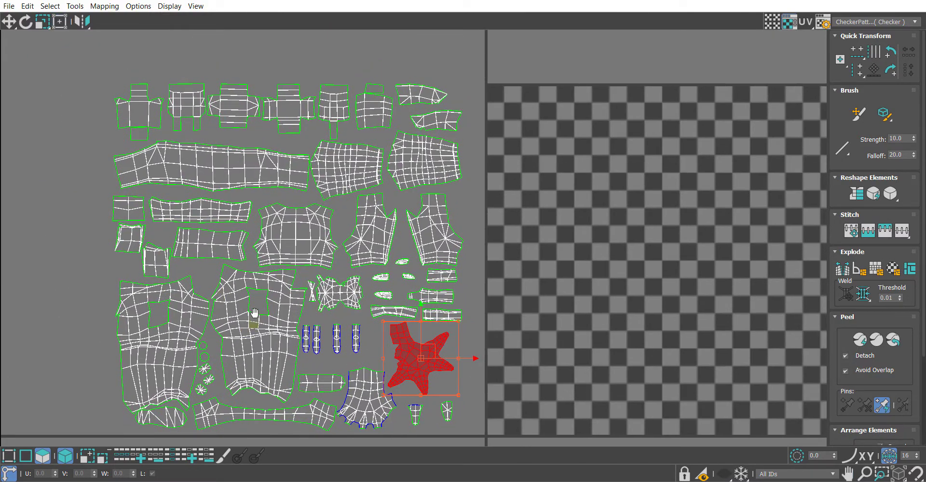
middle_drag(257, 314, 270, 257)
scroll(270, 257, down, 1)
middle_drag(284, 300, 282, 297)
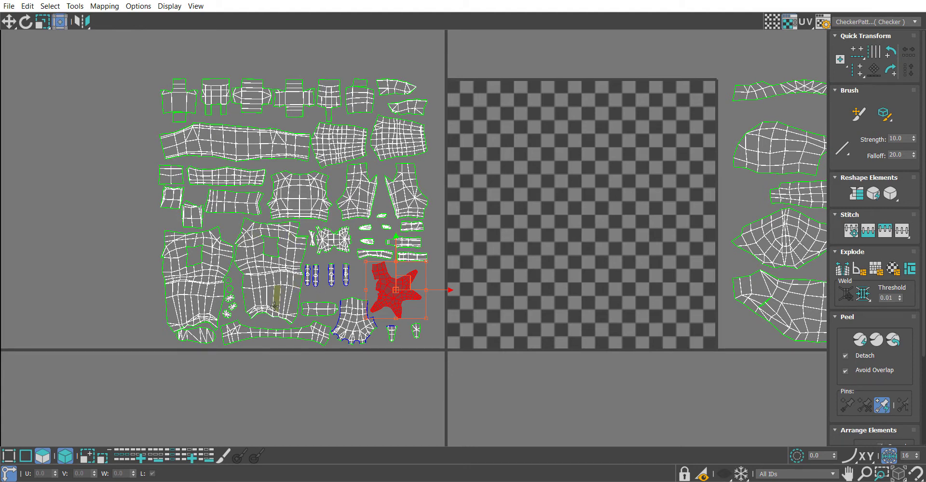
scroll(317, 294, up, 2)
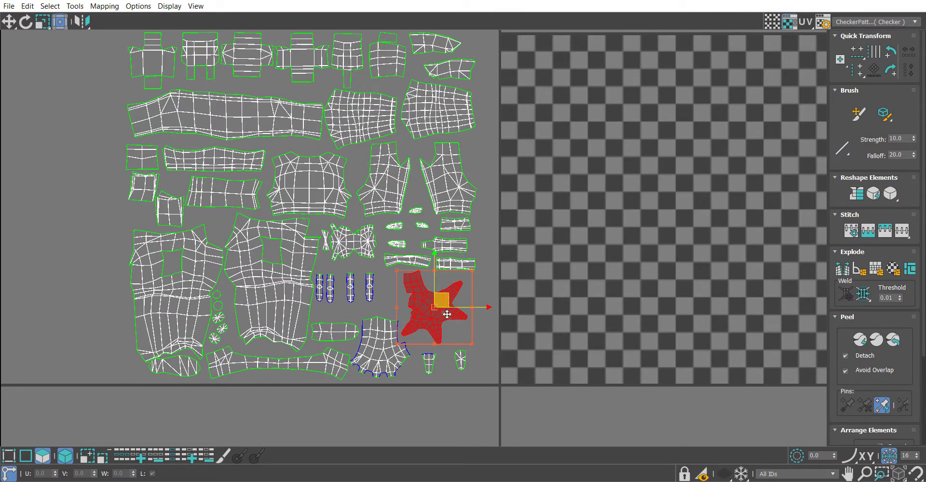
Select the star-shaped UV shell, look around it, then clear the selection.
click(517, 293)
scroll(511, 303, up, 3)
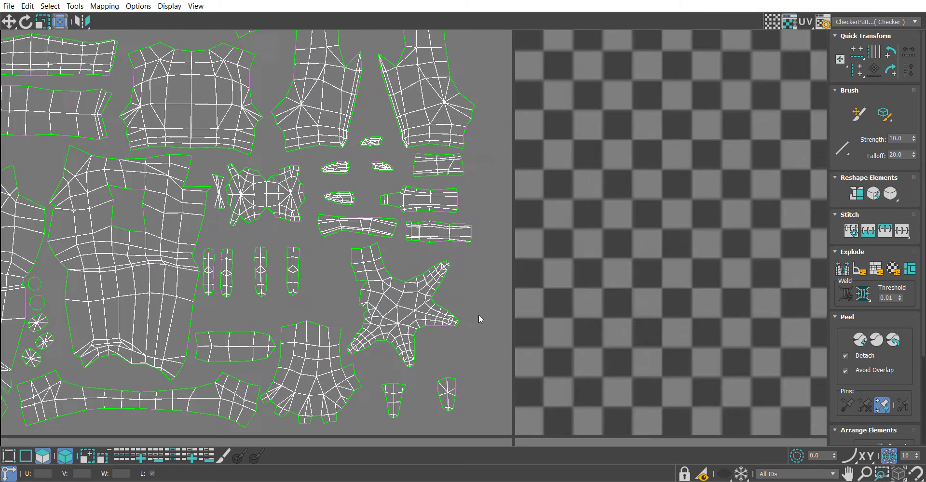
scroll(478, 315, down, 1)
click(402, 311)
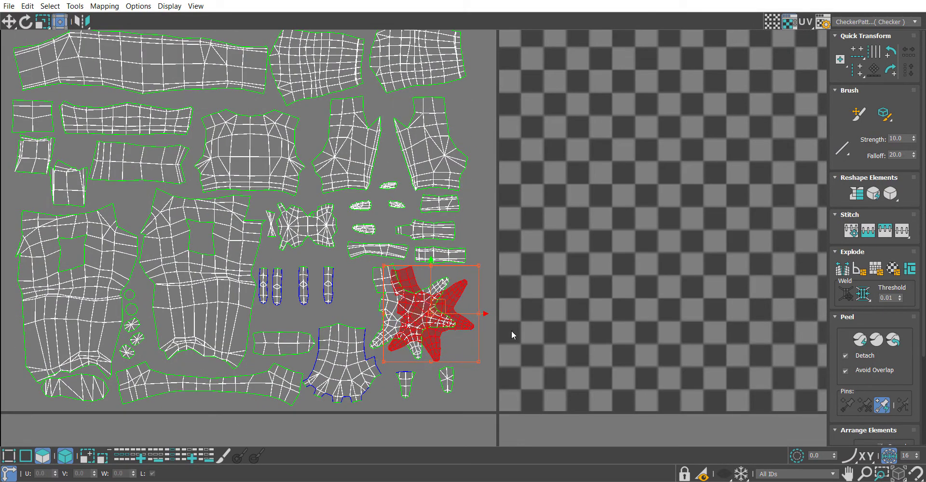
middle_drag(487, 320, 493, 360)
scroll(492, 360, down, 3)
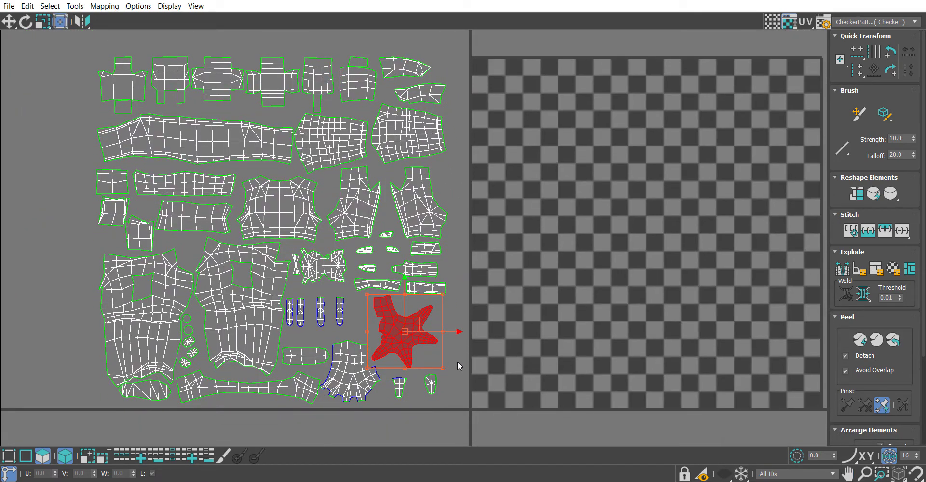
scroll(457, 361, up, 2)
click(429, 319)
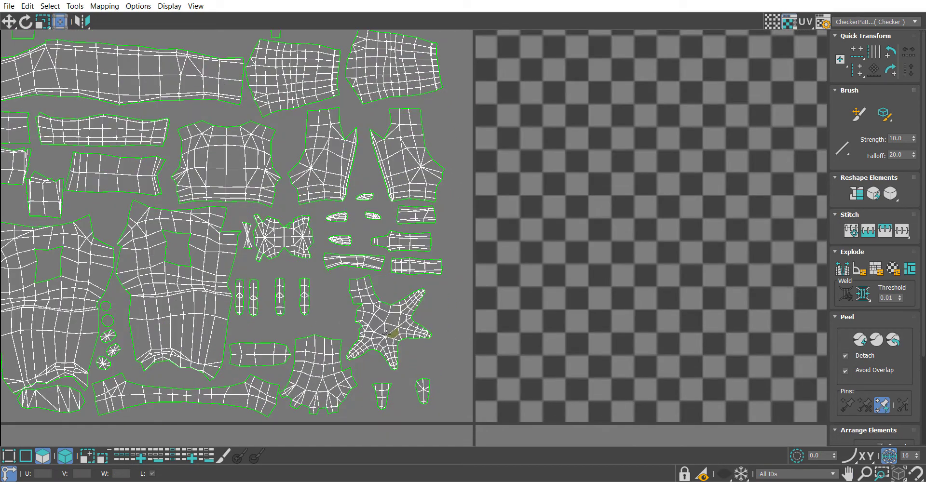
scroll(386, 333, down, 2)
scroll(354, 337, up, 2)
Box-select the stacked star shells and undo the accidental star shell move.
middle_drag(354, 336, 384, 332)
drag(441, 325, 405, 339)
scroll(436, 349, up, 2)
scroll(419, 340, down, 2)
click(451, 328)
key(ctrl+z)
click(464, 329)
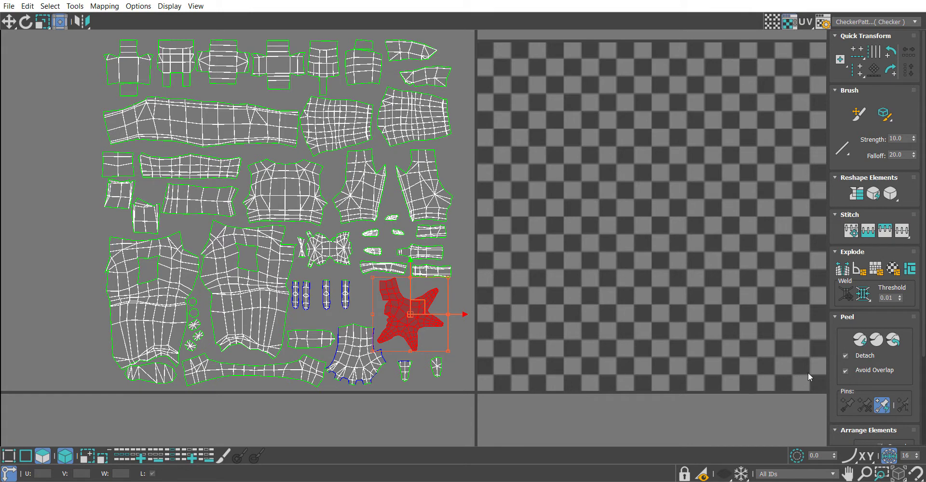
scroll(830, 354, down, 4)
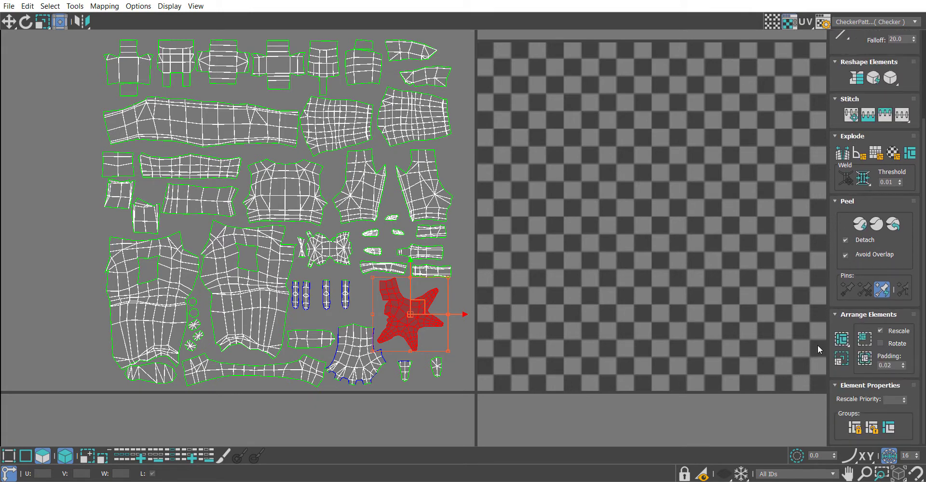
Reveal all previously hidden UV shells.
click(855, 428)
right_click(475, 274)
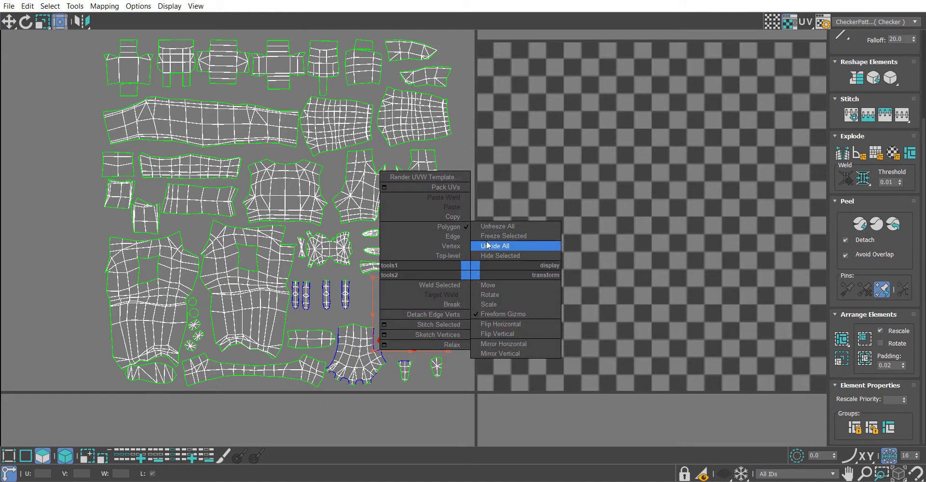
click(517, 246)
scroll(412, 280, up, 3)
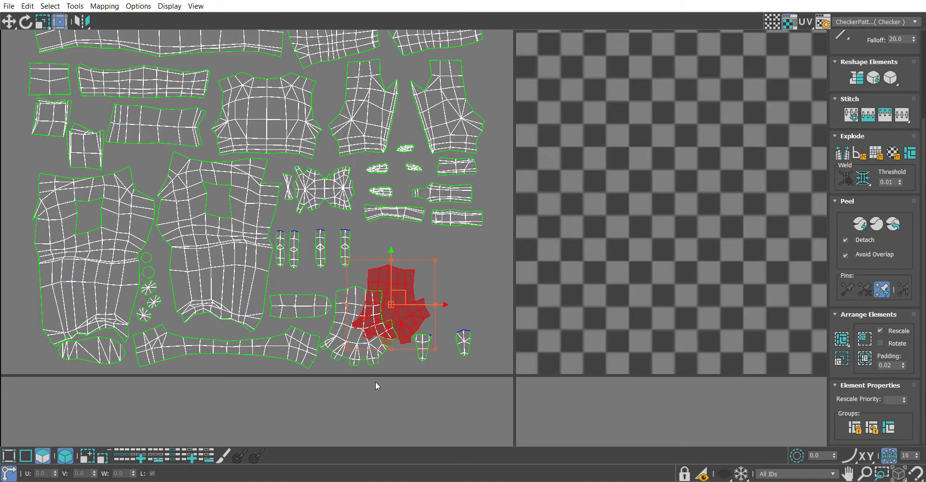
Hide the hand-shaped shell and the small shell beneath it.
click(375, 399)
drag(382, 399, 358, 333)
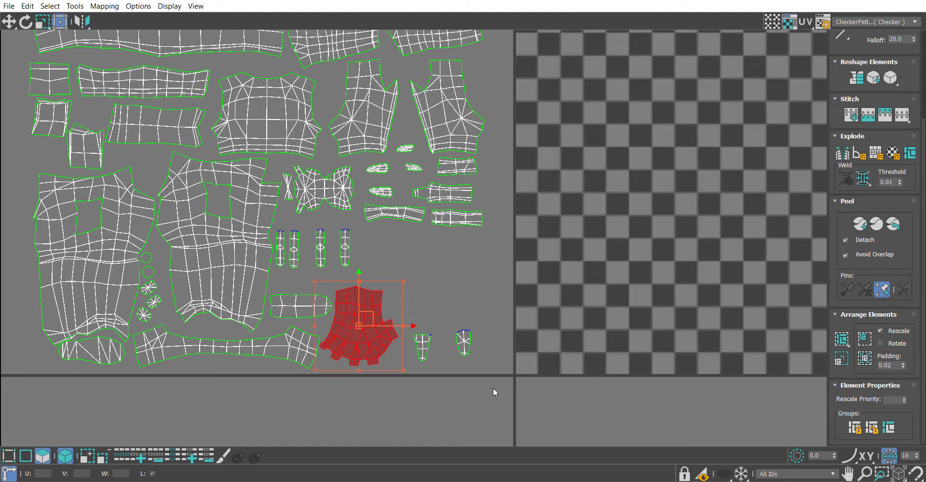
right_click(534, 265)
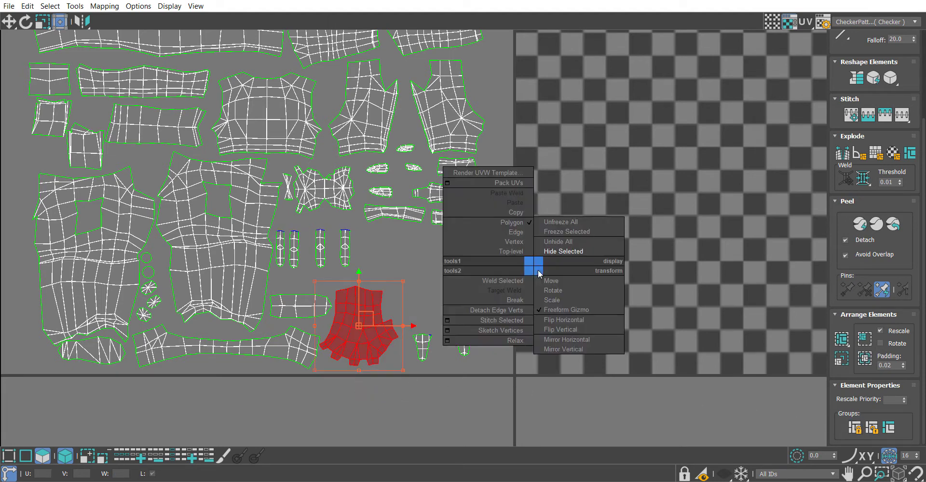
click(563, 252)
click(399, 350)
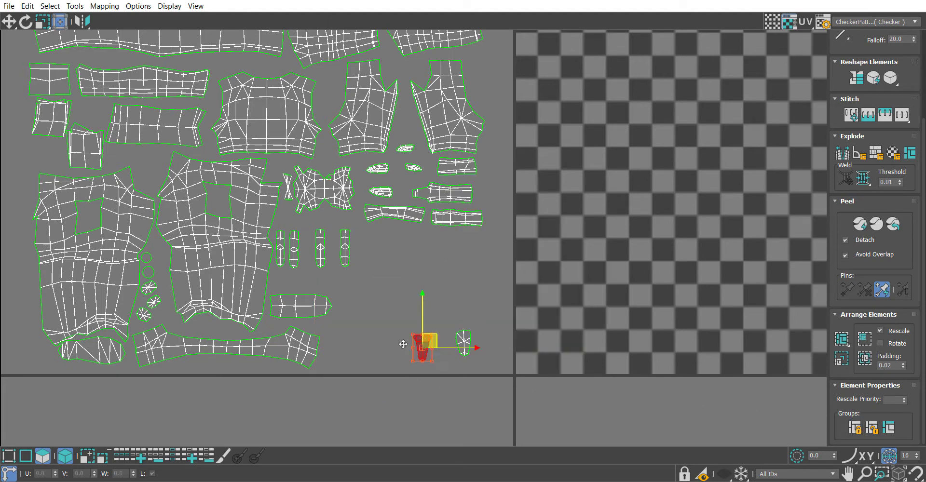
drag(404, 352, 427, 350)
right_click(420, 274)
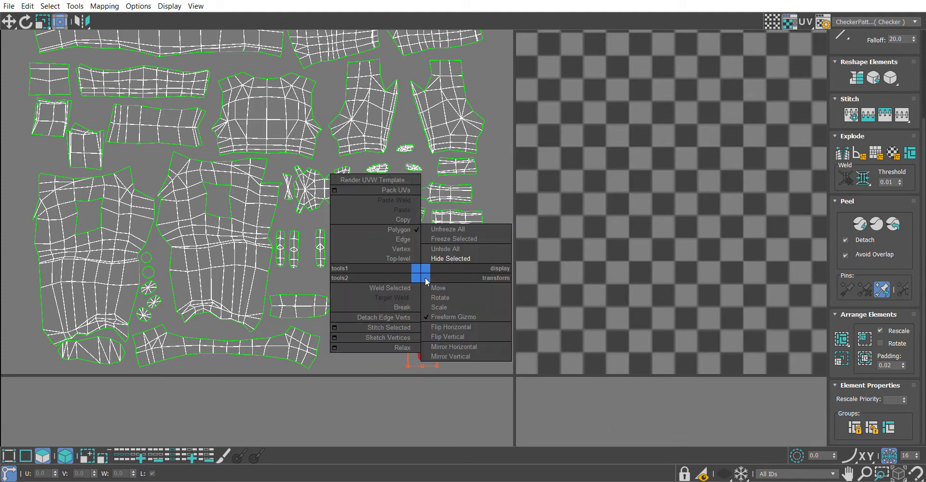
click(445, 259)
Unhide everything again, then hide the long shell along the bottom of the layout.
click(462, 346)
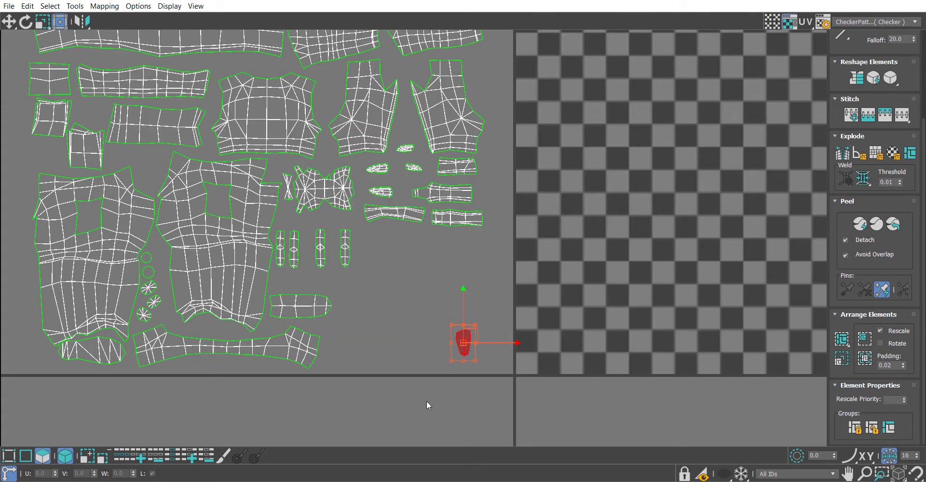
drag(426, 401, 492, 304)
right_click(456, 267)
click(477, 239)
right_click(383, 333)
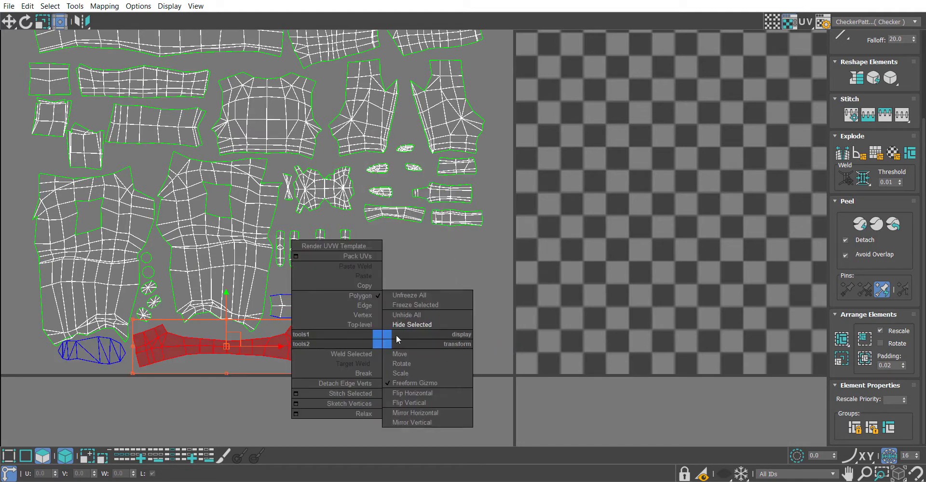
click(425, 324)
middle_drag(247, 315, 343, 340)
scroll(258, 362, down, 2)
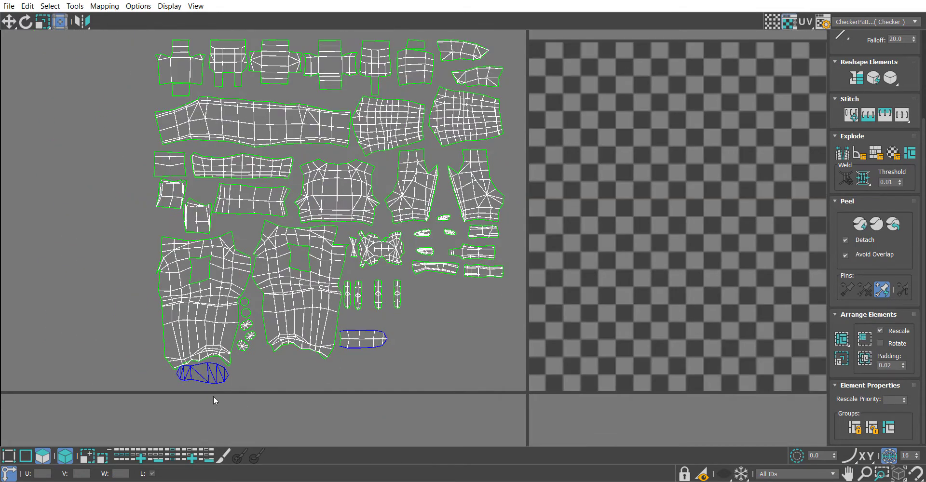
scroll(196, 404, up, 2)
scroll(196, 405, down, 2)
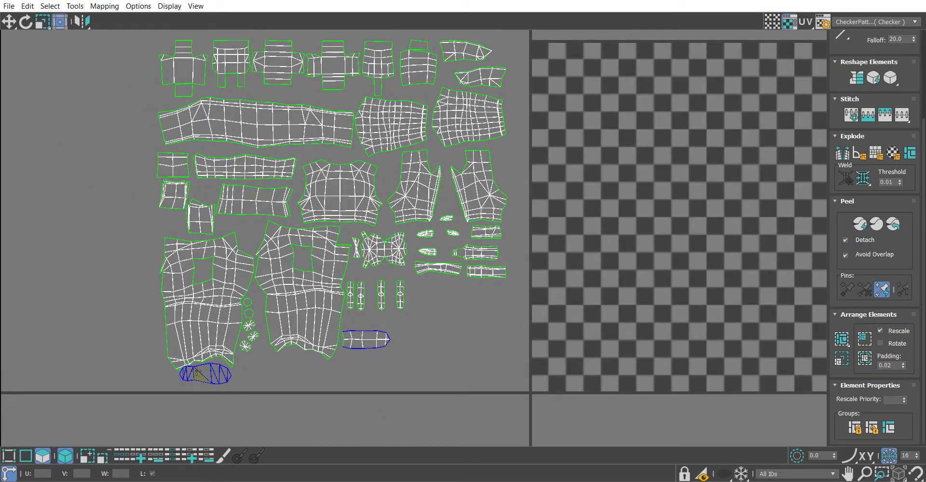
Hide the foot-shaped shell and the long shell.
click(217, 382)
scroll(215, 388, up, 2)
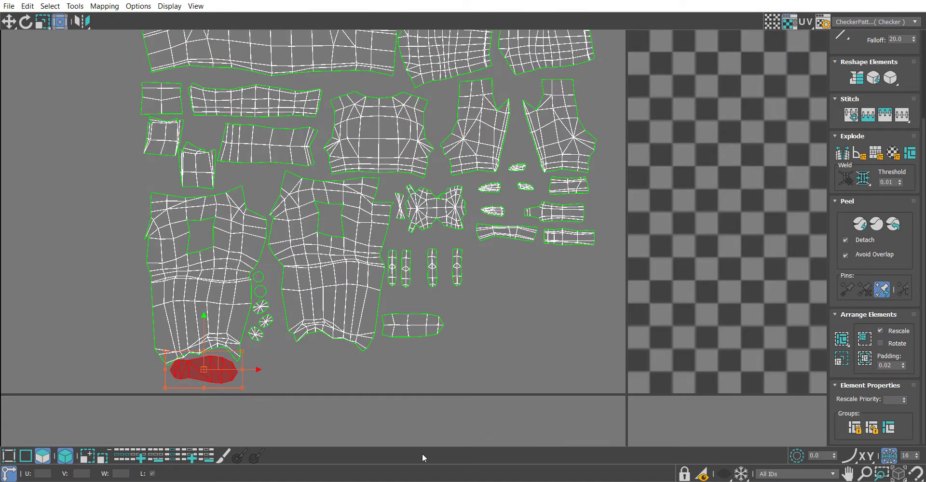
scroll(448, 442, down, 2)
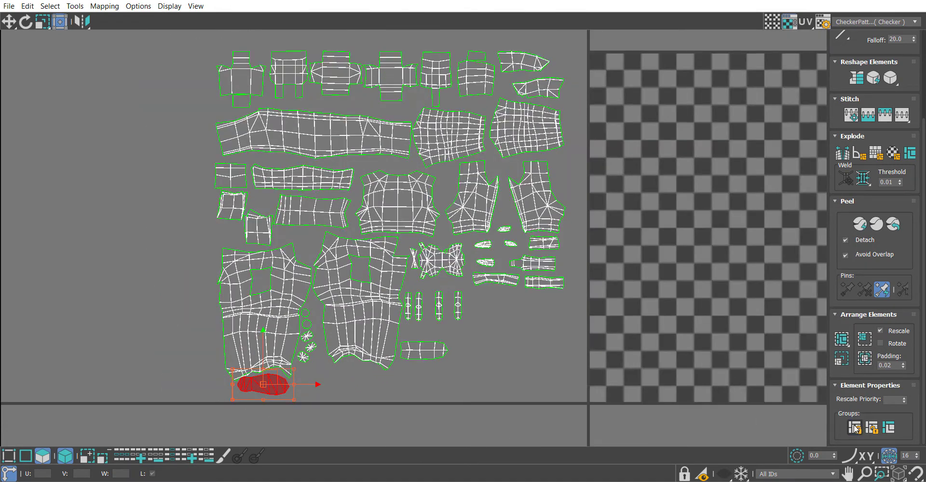
right_click(329, 393)
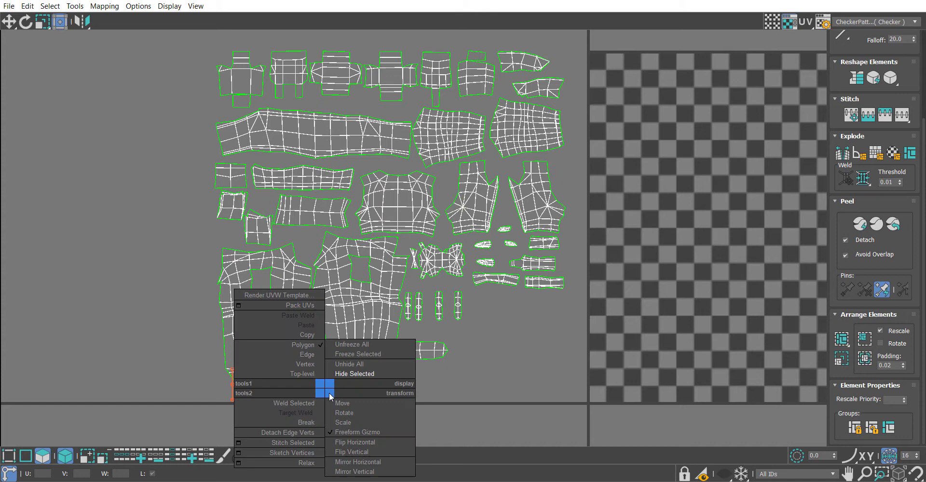
click(348, 365)
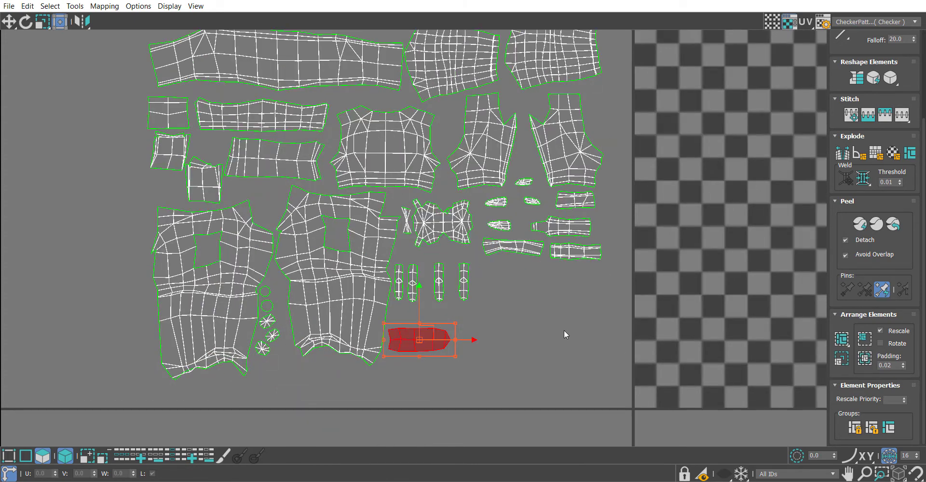
right_click(562, 316)
click(577, 314)
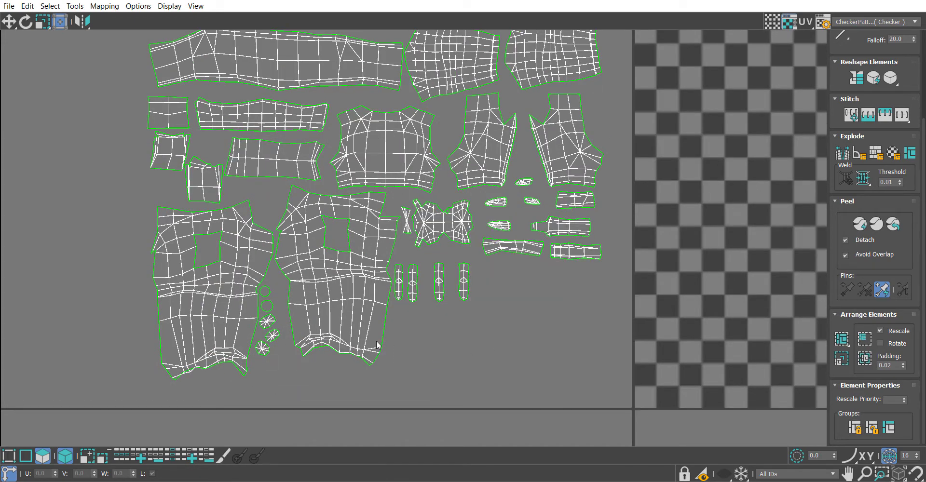
Hide the right and left leg UV shells.
drag(374, 327, 366, 347)
key(ctrl+z)
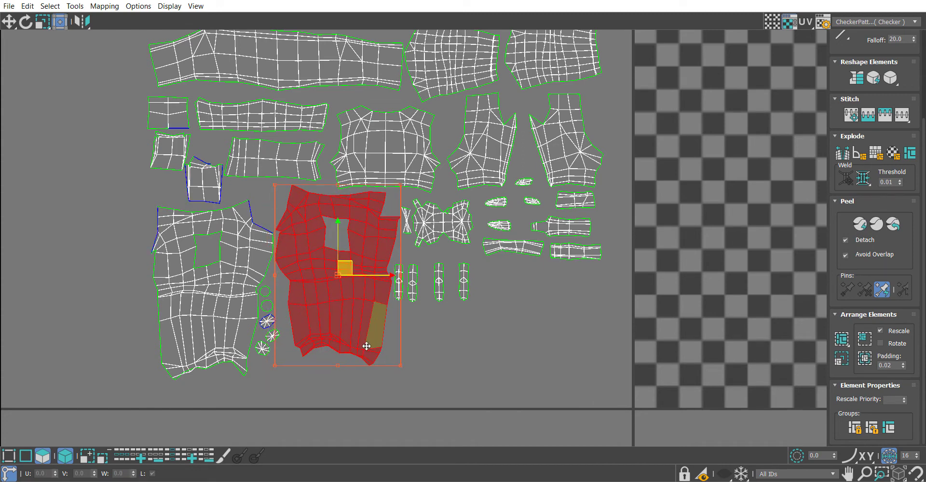
right_click(563, 340)
click(583, 314)
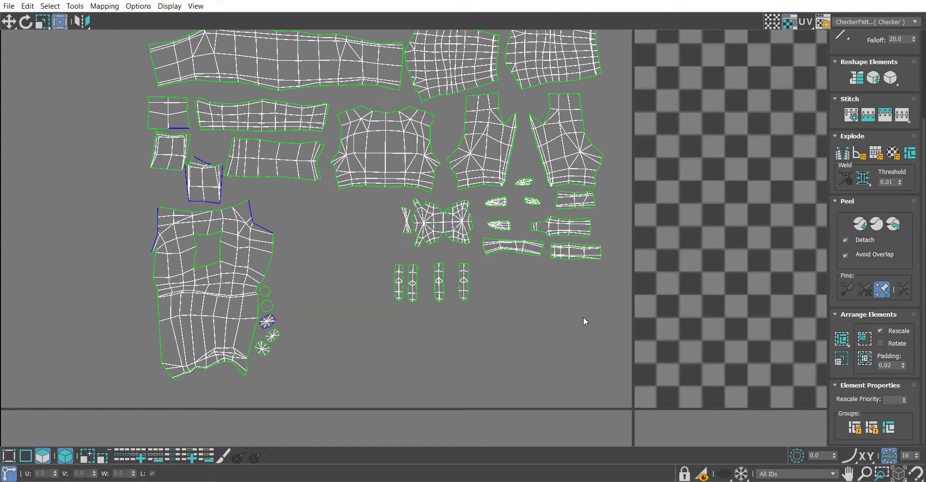
click(219, 333)
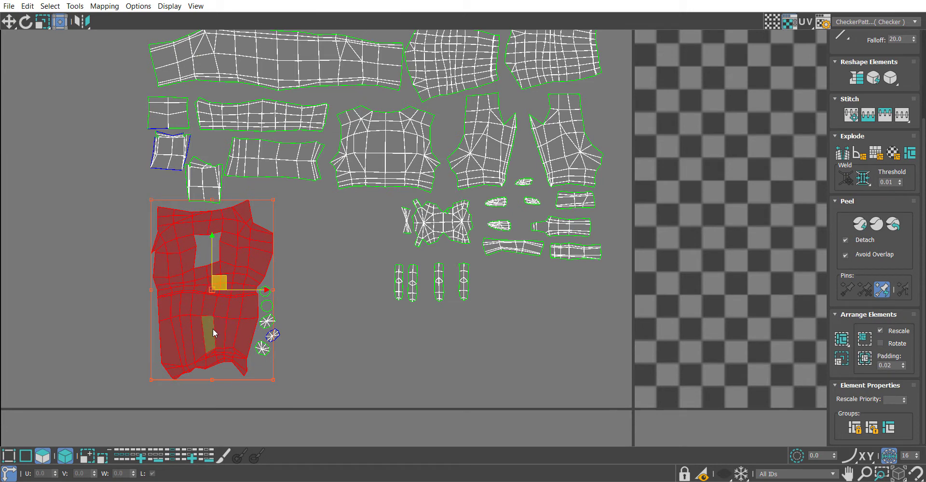
right_click(213, 326)
click(233, 310)
Hide the first small round piece, undoing an accidental circle move.
click(266, 292)
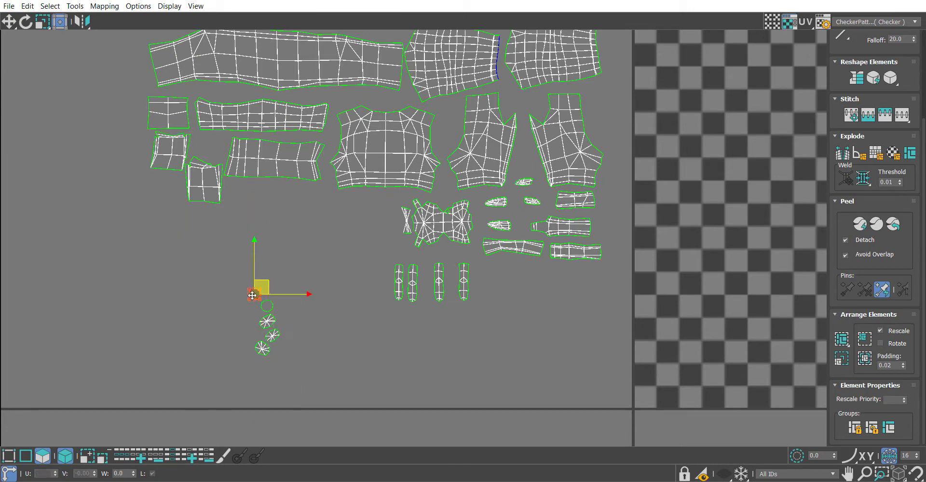
right_click(241, 292)
click(262, 279)
drag(265, 305, 255, 306)
key(ctrl+z)
right_click(242, 304)
click(258, 291)
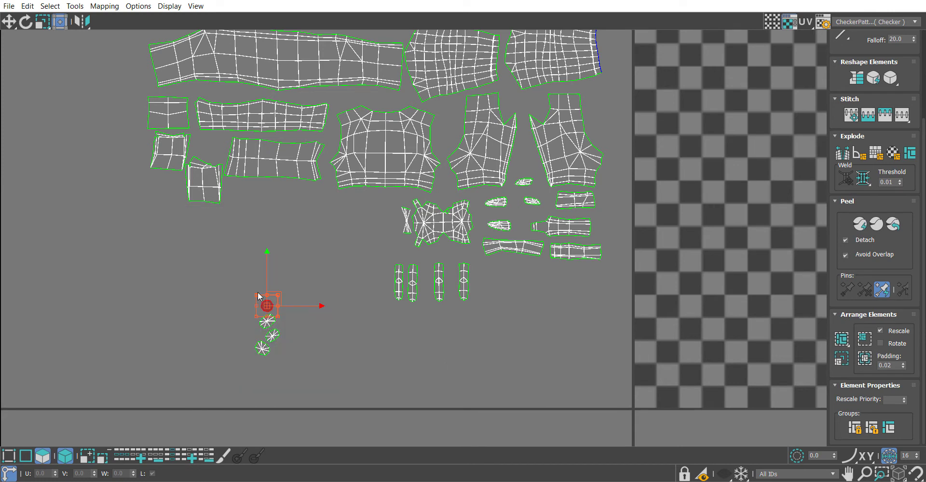
Hide the lower round piece and the small star piece.
click(266, 321)
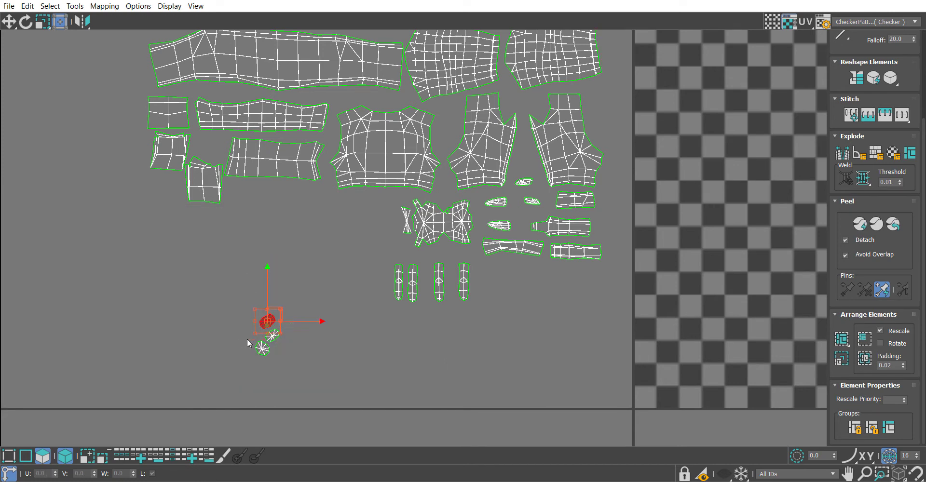
right_click(249, 303)
click(263, 286)
drag(272, 335, 231, 354)
right_click(236, 299)
click(289, 279)
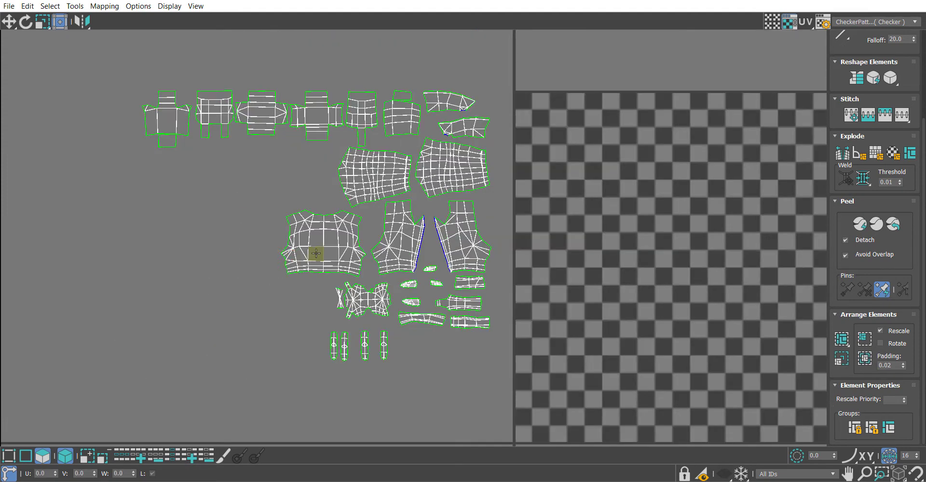
Undo stray shell moves, then hide the five central torso shells.
click(330, 269)
drag(329, 270, 374, 266)
key(ctrl+z)
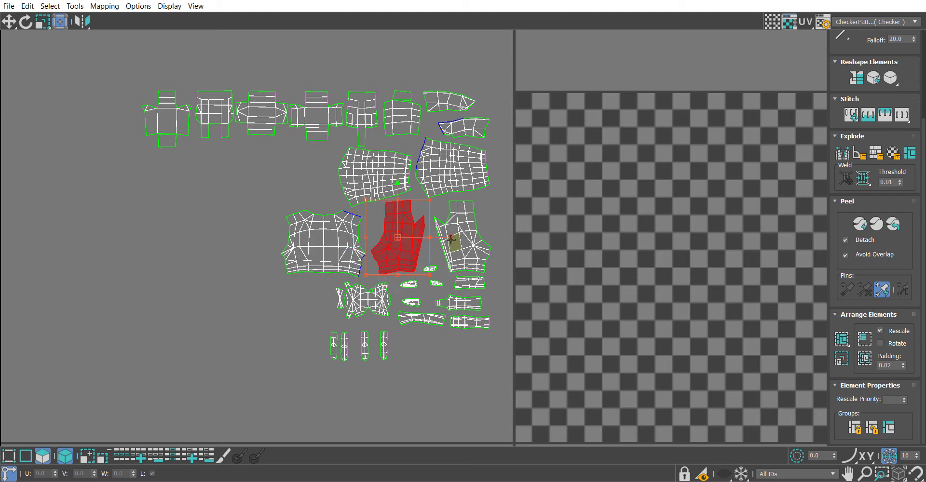
drag(478, 246, 493, 266)
key(ctrl+z)
drag(454, 158, 477, 176)
key(ctrl+z)
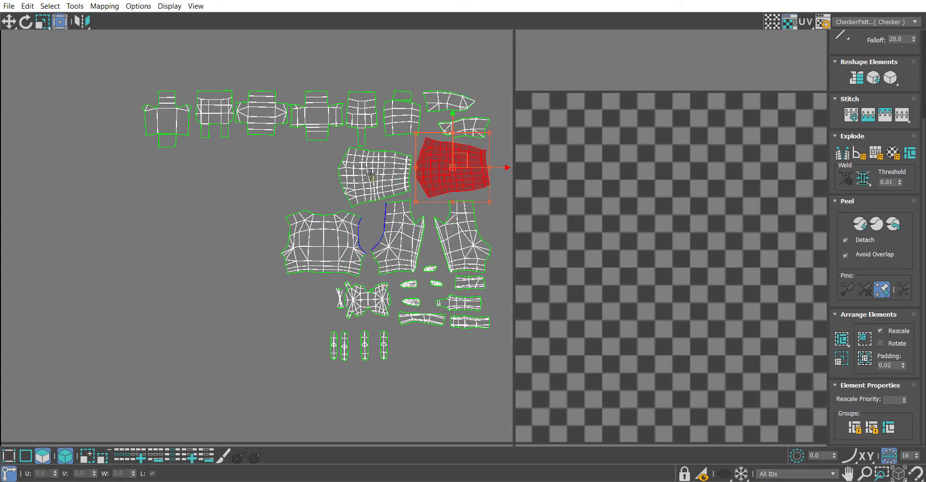
drag(374, 175, 388, 180)
drag(274, 168, 444, 218)
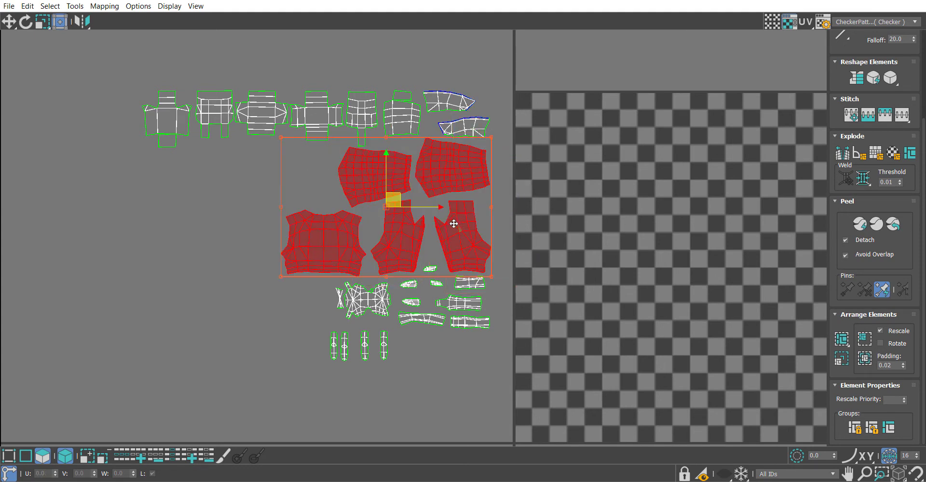
right_click(446, 215)
click(473, 201)
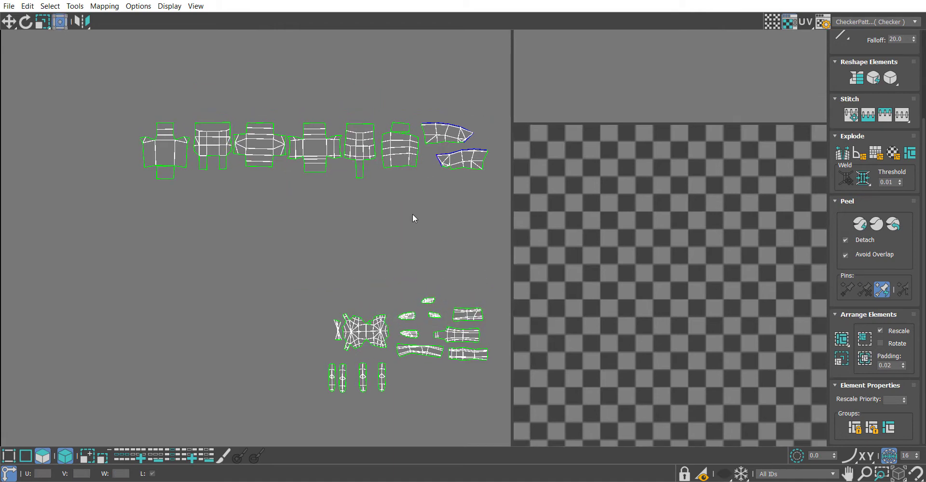
Hide the finished butterfly, bowtie, diamond and long lower UV shells.
drag(366, 328, 369, 304)
key(ctrl+z)
scroll(369, 342, up, 6)
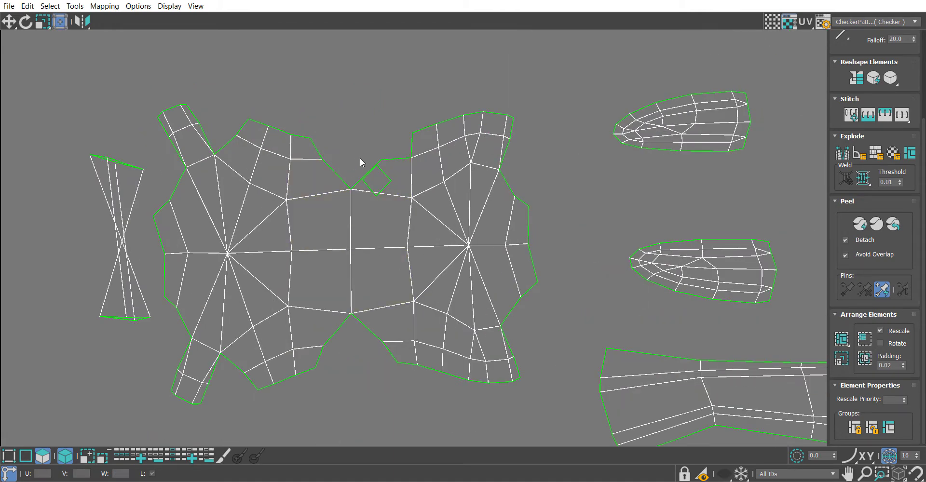
scroll(359, 233, down, 4)
scroll(369, 209, up, 5)
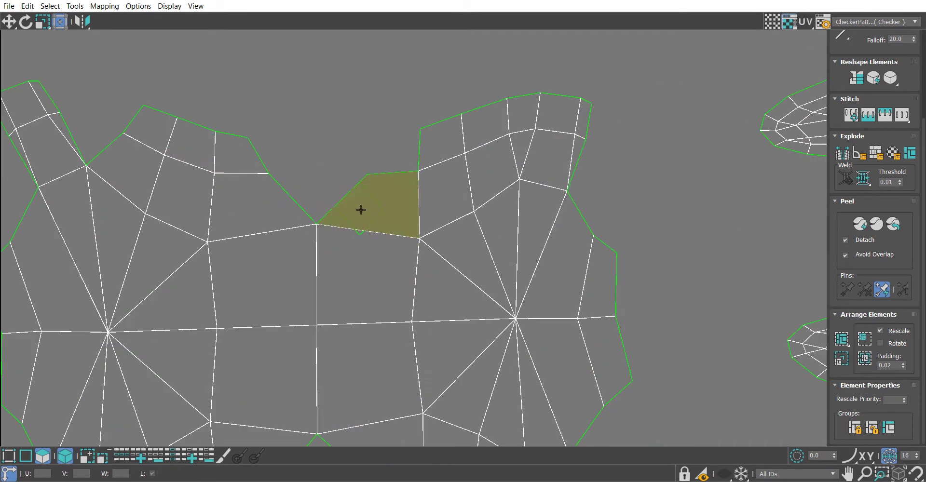
scroll(400, 202, down, 5)
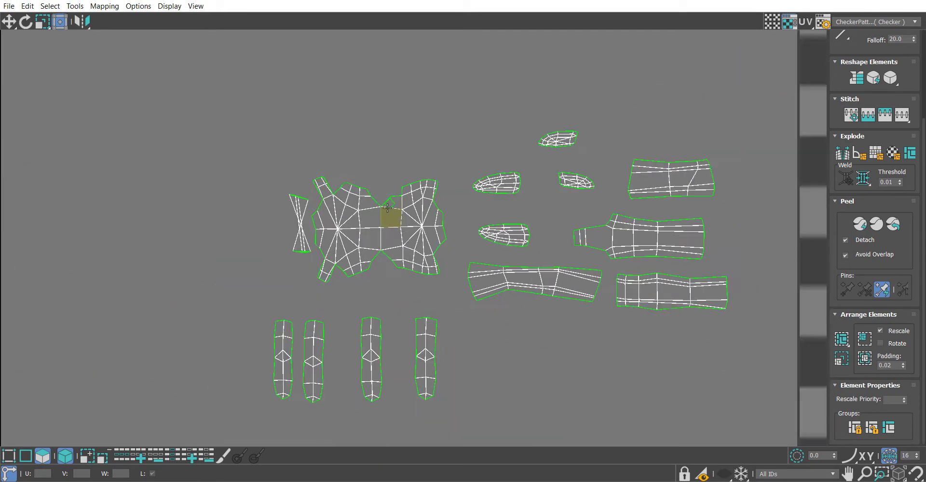
click(333, 232)
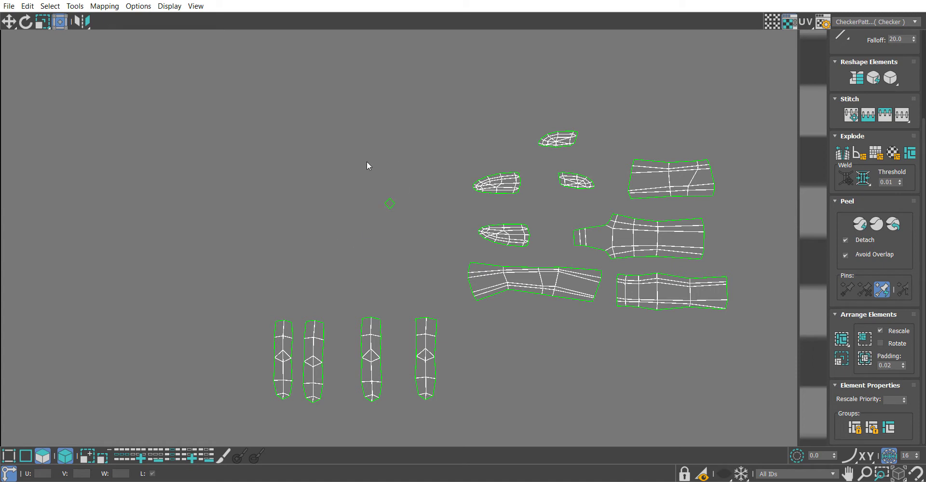
click(389, 203)
right_click(380, 200)
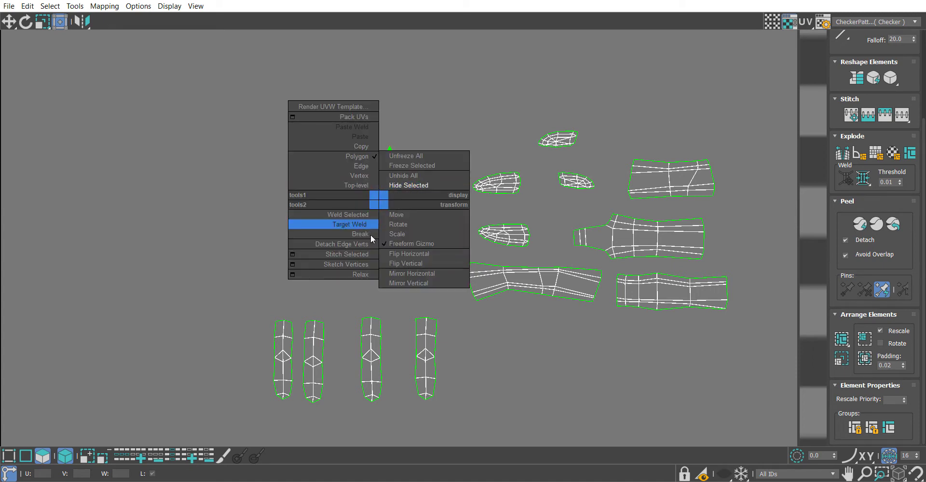
click(404, 184)
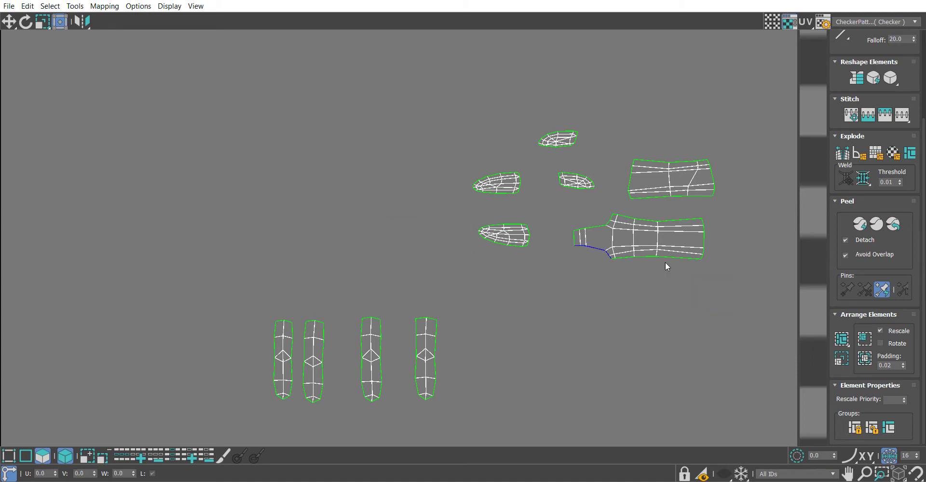
Reselect the large lower-right shell and nudge it slightly down and left.
click(620, 234)
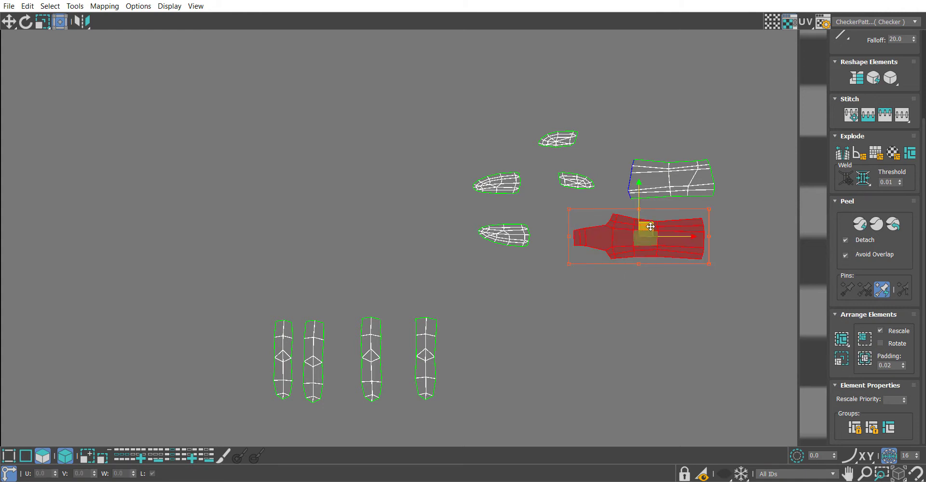
drag(626, 291, 605, 235)
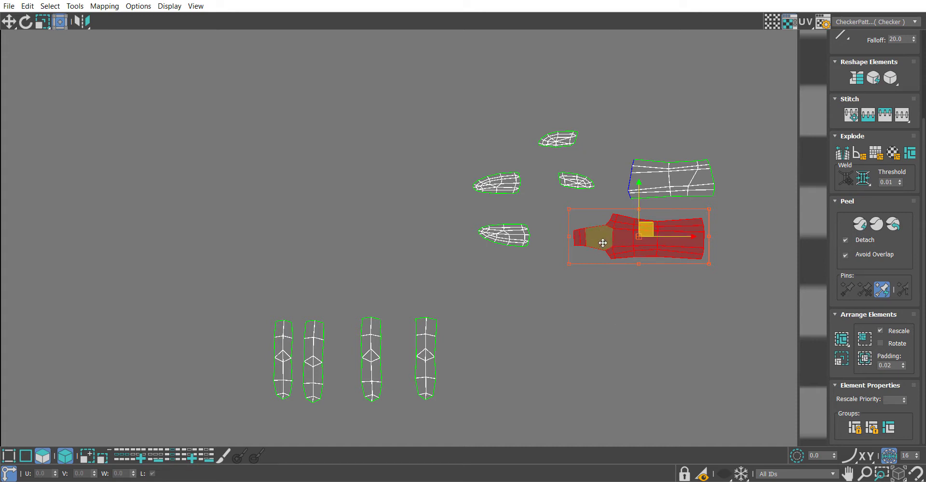
click(621, 302)
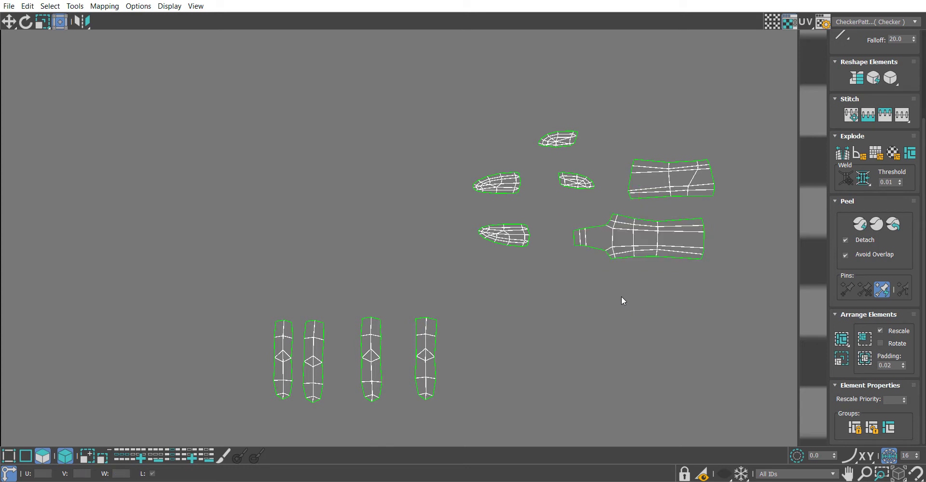
click(605, 240)
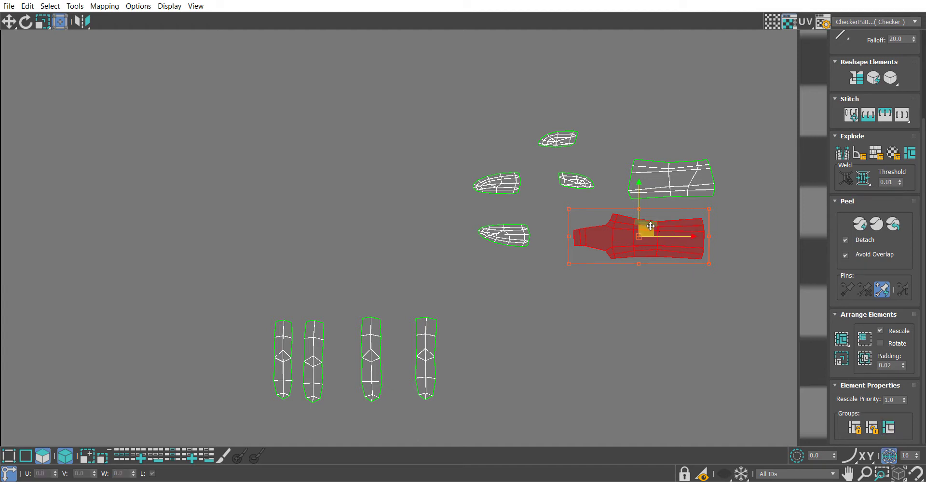
drag(646, 226, 638, 242)
right_click(649, 272)
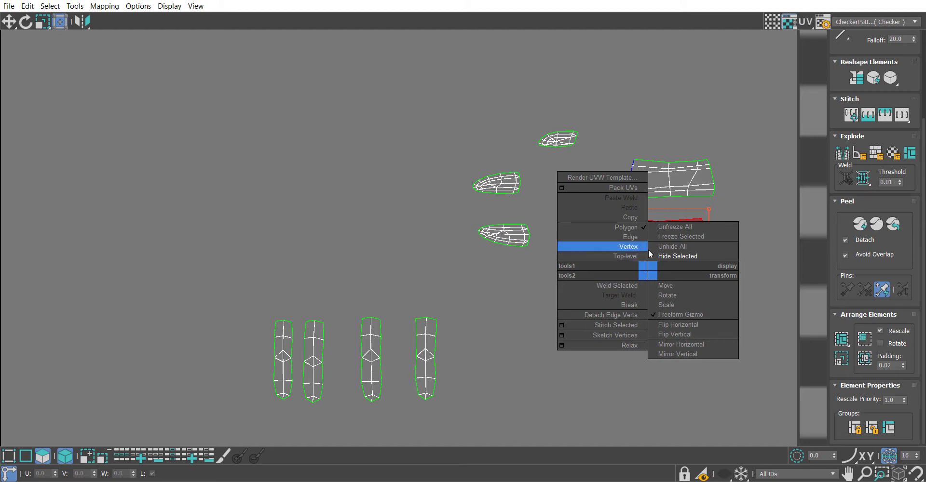
Hide the repositioned shell along with the other selected shells.
click(693, 257)
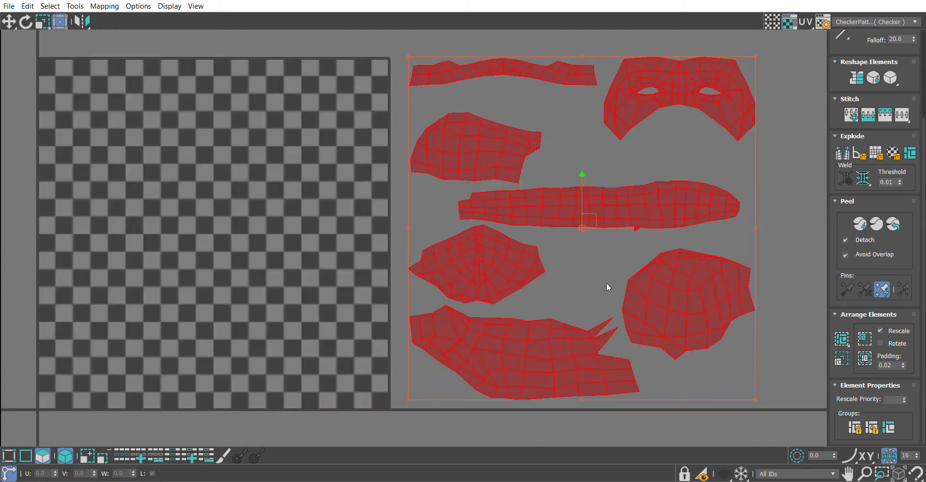
right_click(604, 280)
click(618, 265)
middle_drag(591, 292, 626, 310)
scroll(623, 306, down, 5)
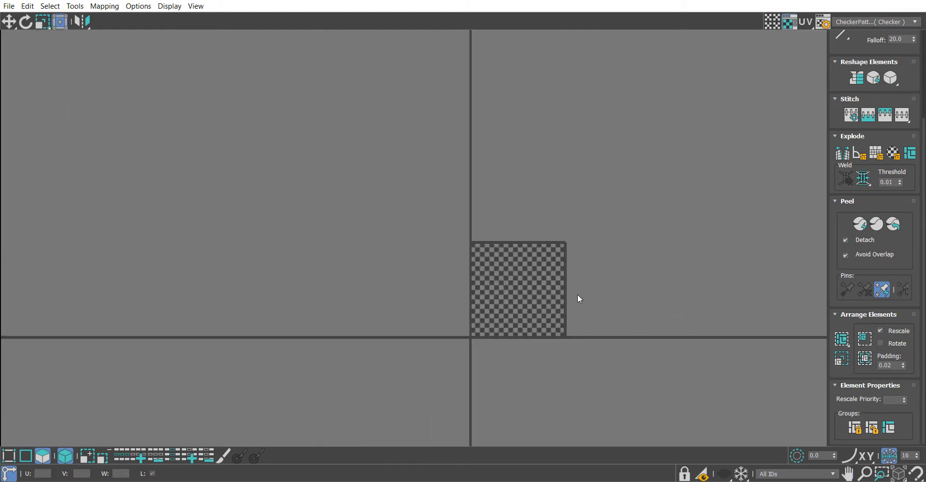
middle_drag(578, 295, 513, 193)
scroll(463, 221, up, 4)
scroll(513, 195, down, 2)
Unhide all UV shells and marquee-select the entire layout.
right_click(515, 213)
click(533, 189)
middle_drag(507, 270, 496, 290)
scroll(497, 291, down, 2)
click(692, 293)
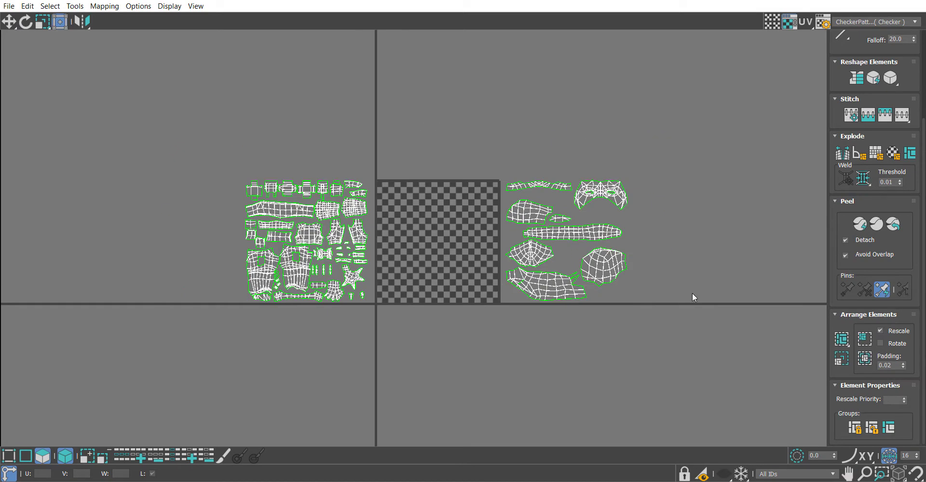
drag(459, 344, 206, 418)
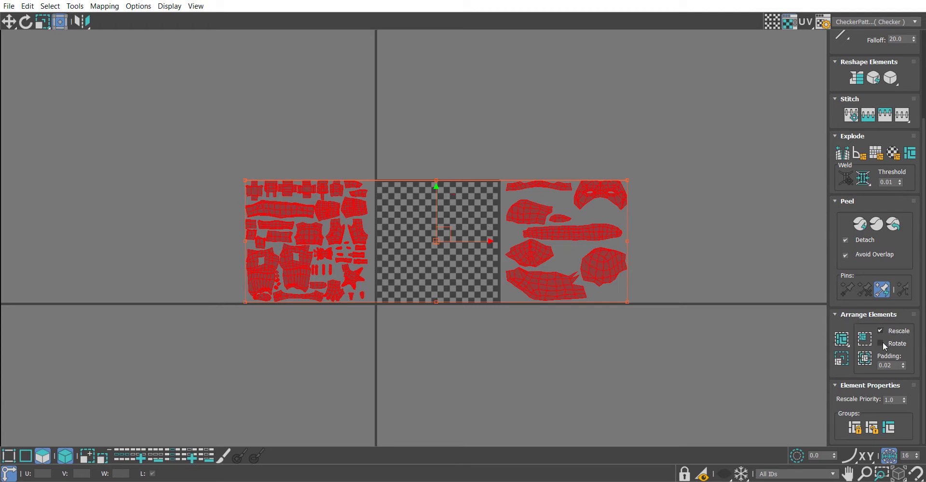
Set arrange padding to 0.005 and pack all shells together with custom packing.
double_click(895, 365)
text(0.005)
key(Return)
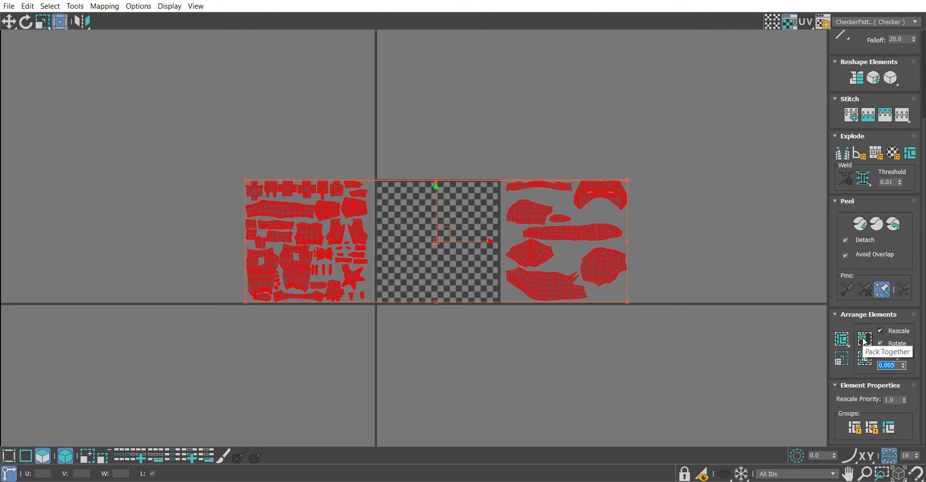
click(864, 340)
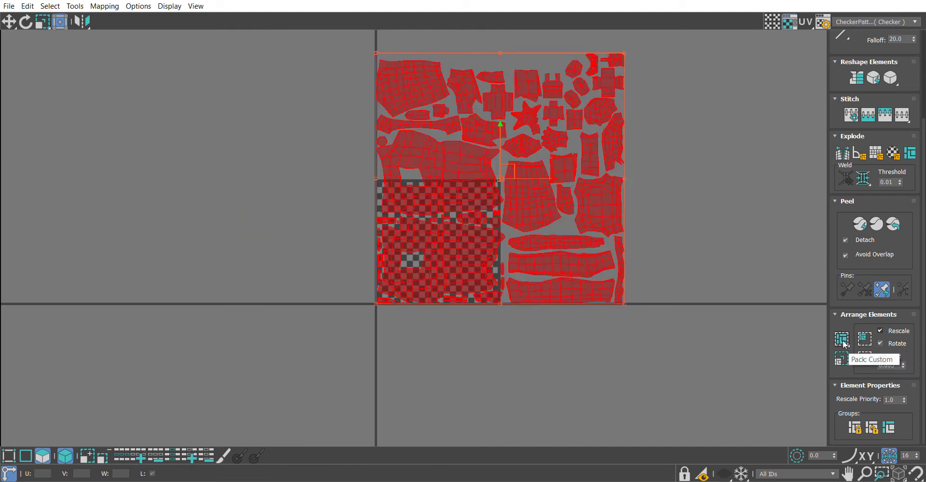
click(842, 340)
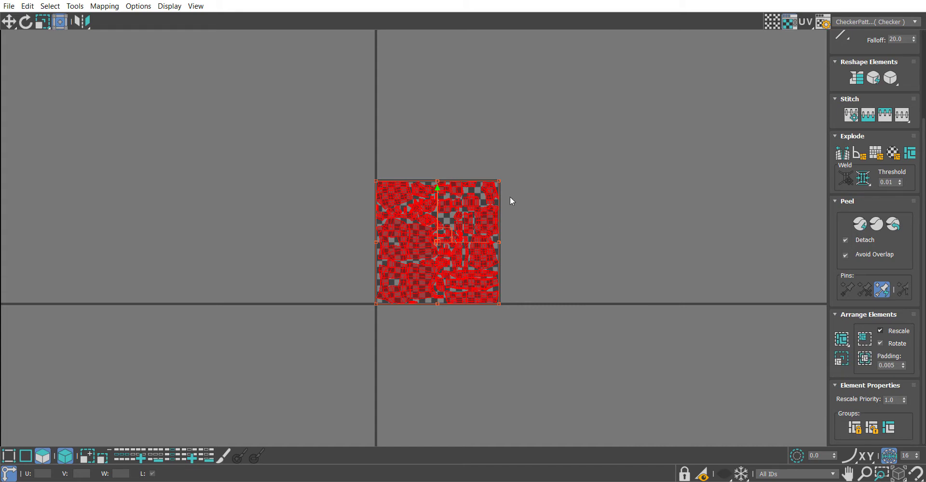
Inspect the packed layout and shrink the UV editor to reveal the character.
scroll(399, 245, up, 5)
scroll(419, 256, down, 2)
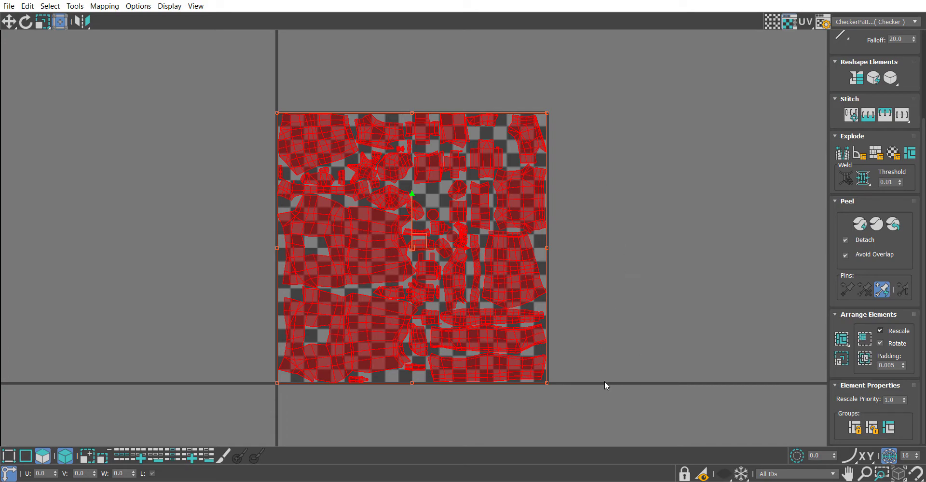
scroll(440, 269, up, 5)
scroll(381, 283, down, 4)
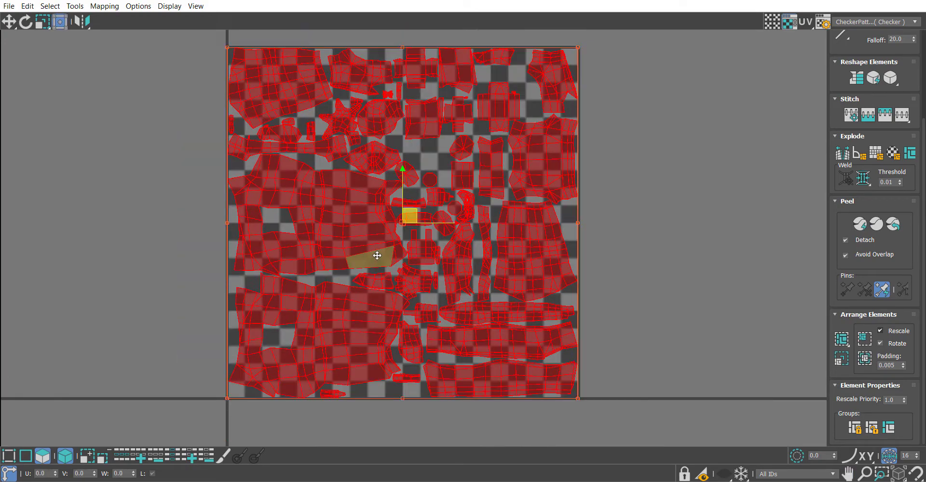
click(629, 104)
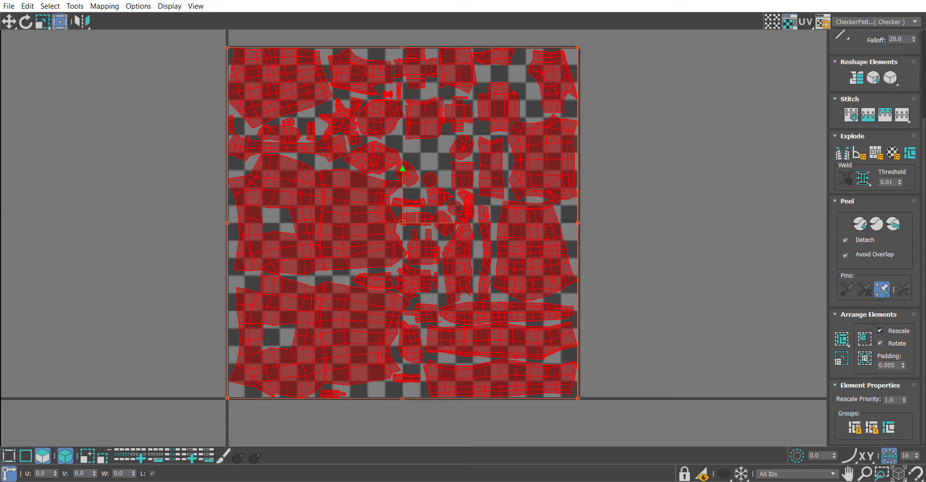
click(882, 0)
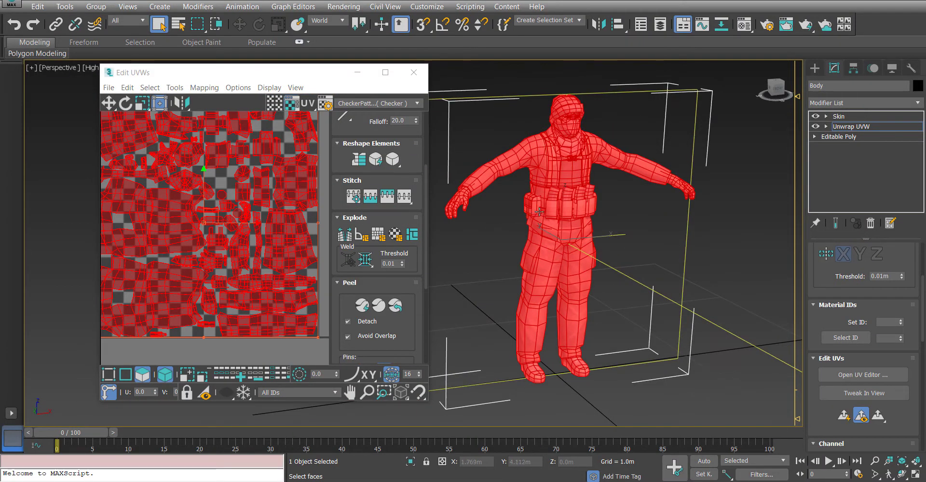
Open Render To Texture for Body and set Use Existing Channel to 2.
scroll(499, 213, up, 3)
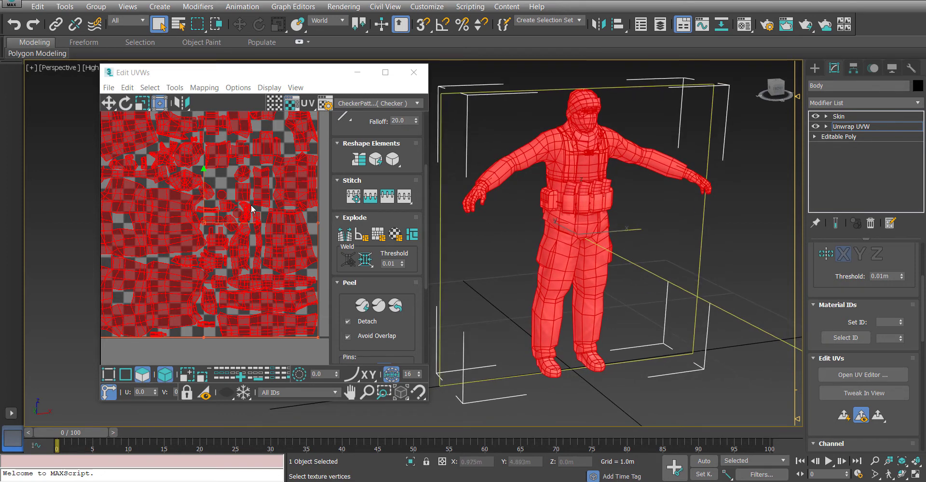
click(211, 215)
click(493, 282)
drag(284, 73, 247, 83)
key(0)
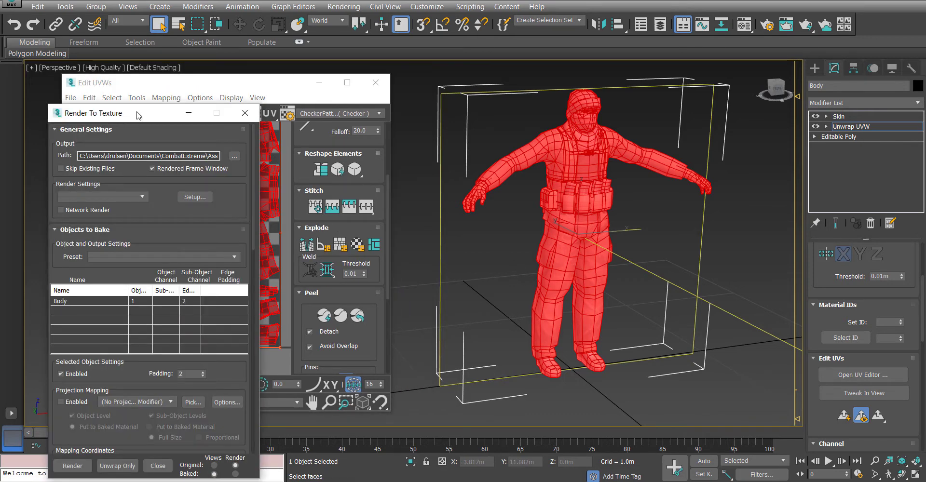
drag(138, 115, 153, 74)
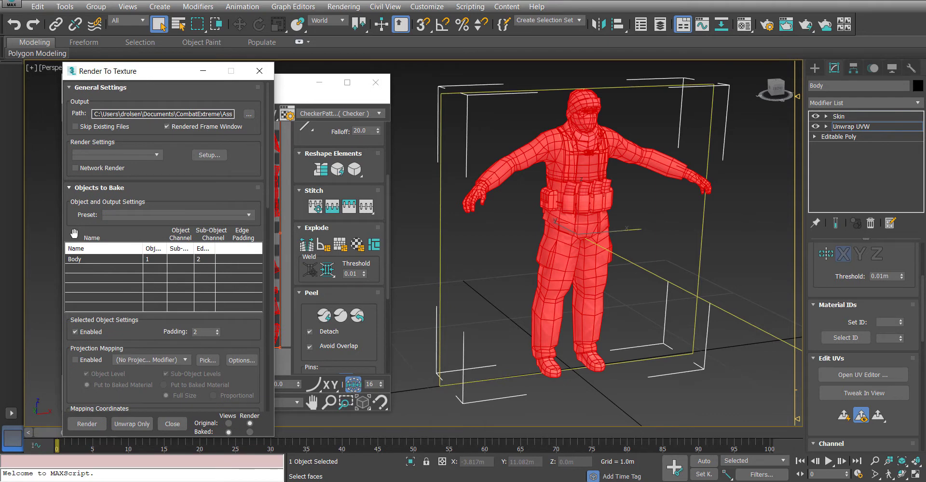
drag(73, 232, 88, 184)
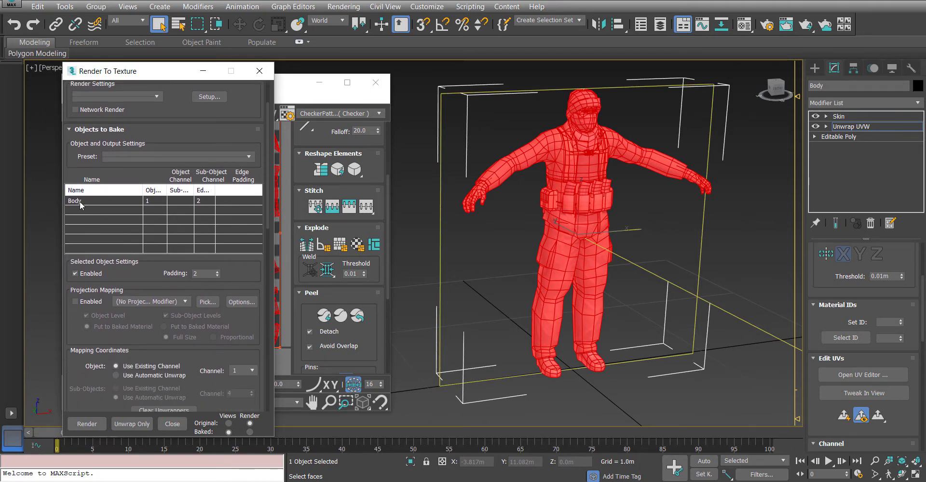
key(1)
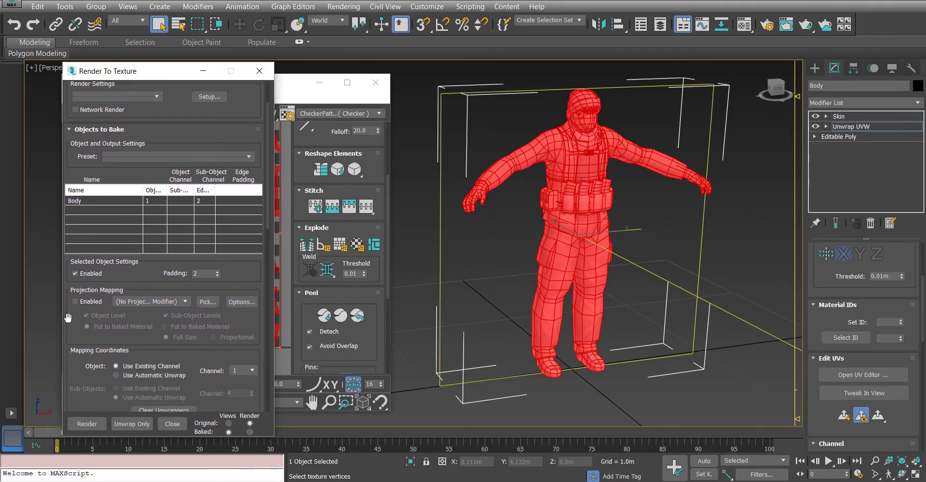
scroll(114, 261, down, 3)
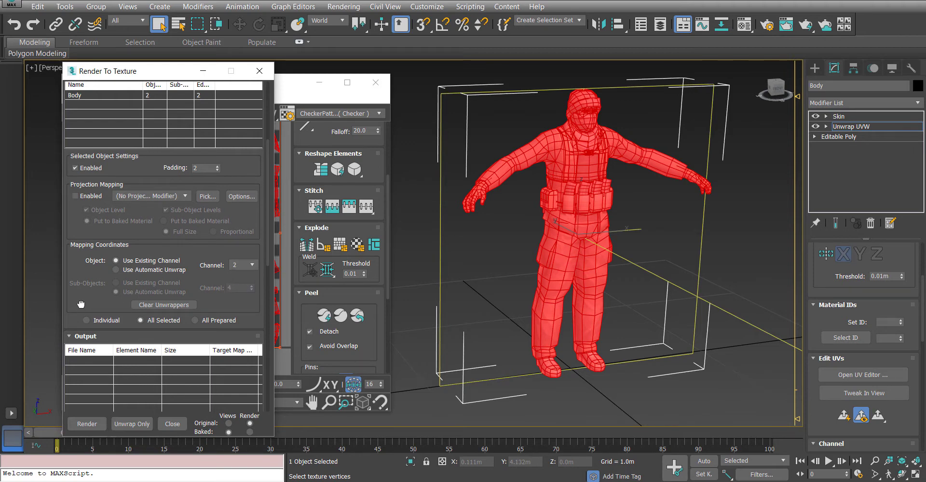
Add the SpecularMap element to the bake outputs alongside DiffuseMap.
scroll(81, 304, down, 5)
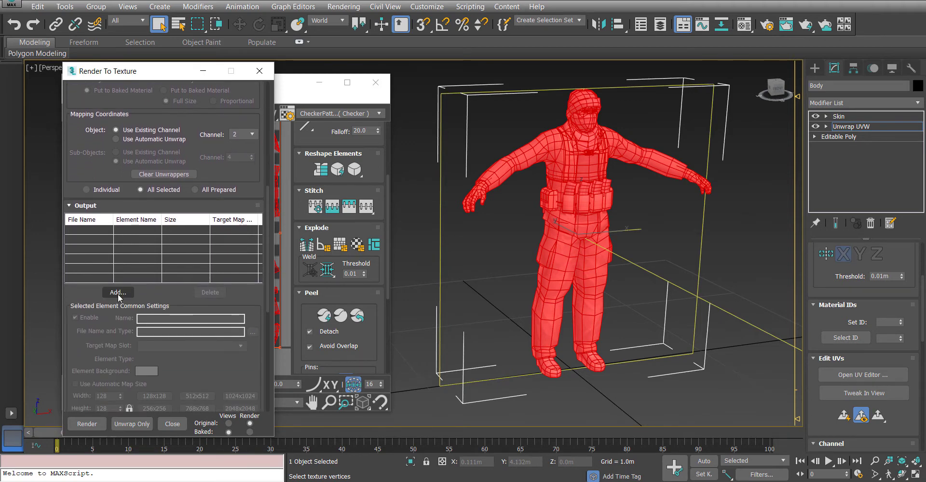
click(118, 292)
click(442, 205)
click(436, 296)
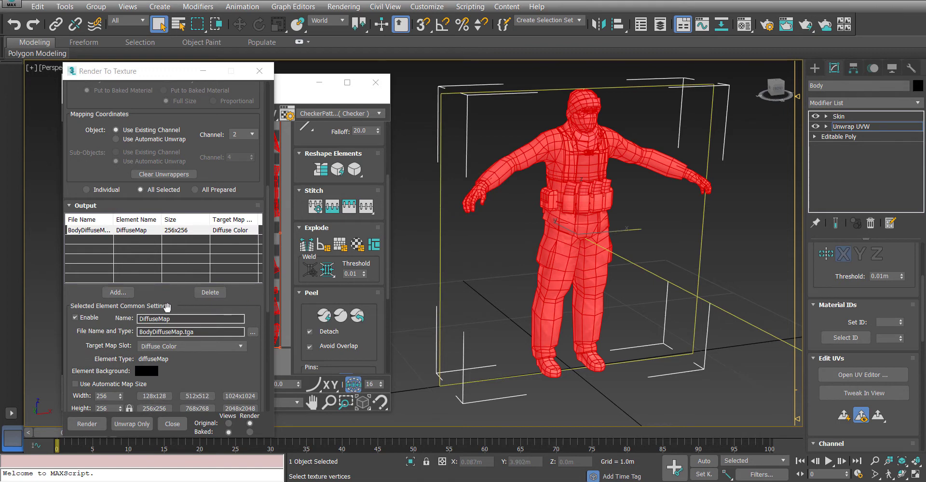
click(118, 292)
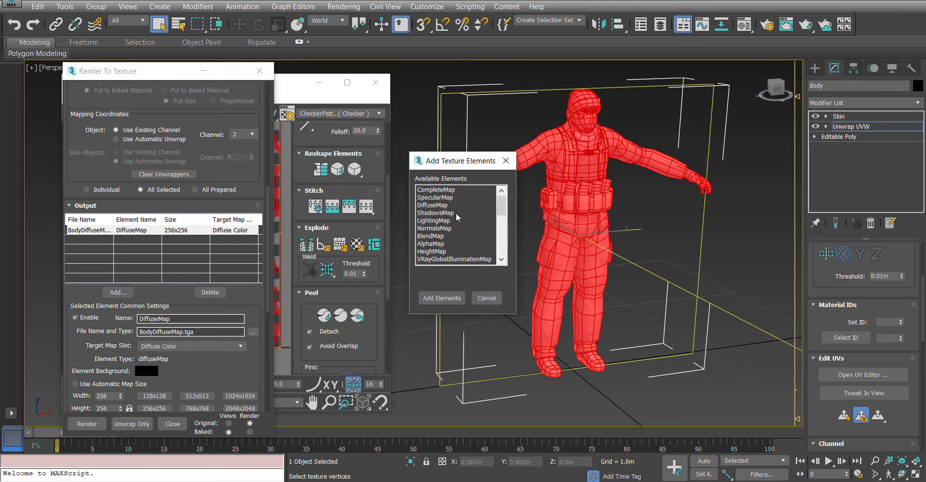
click(443, 197)
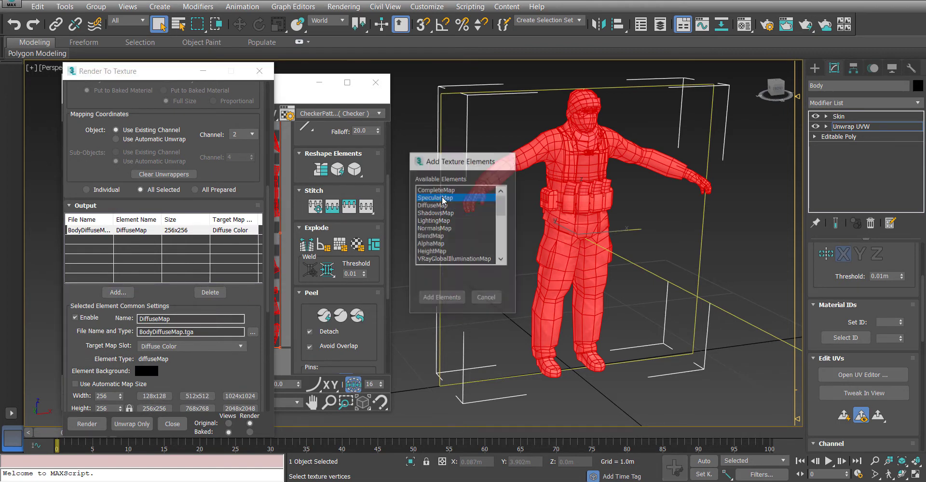
click(442, 298)
click(128, 294)
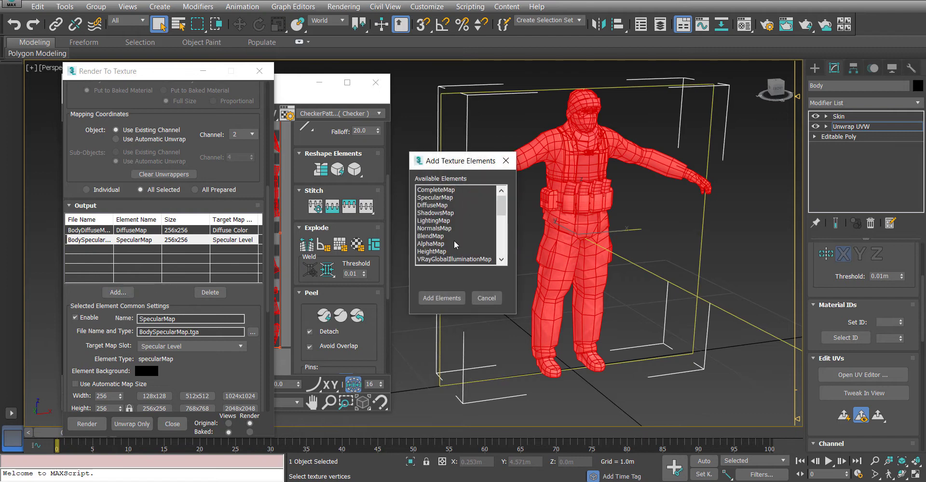
Add the NormalsMap element and lock the output height to the width.
double_click(446, 231)
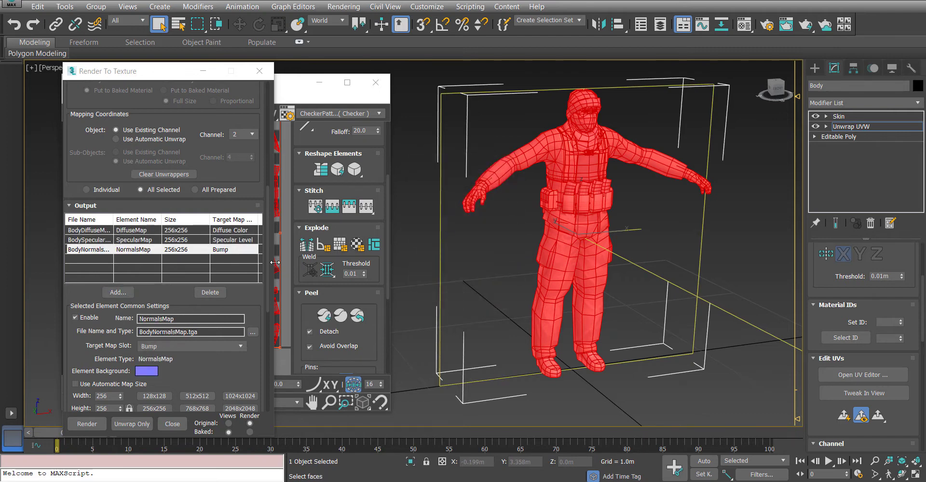
scroll(126, 371, down, 1)
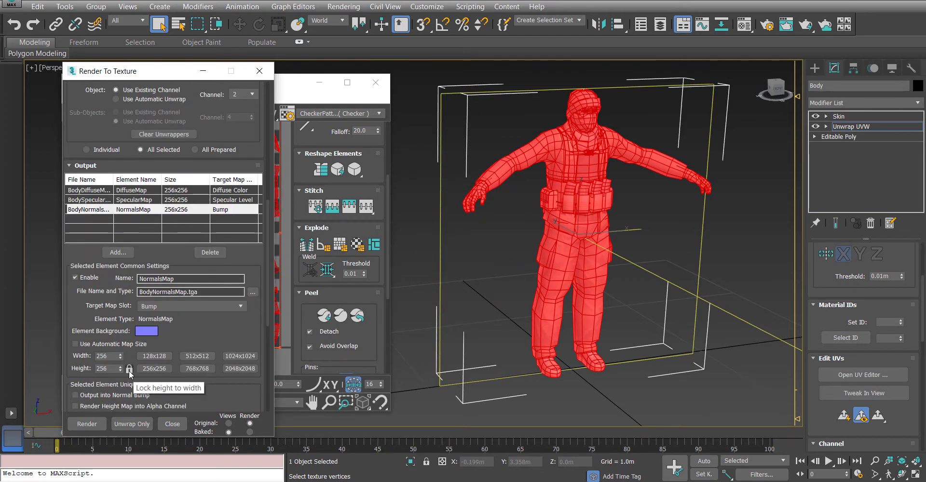
click(131, 367)
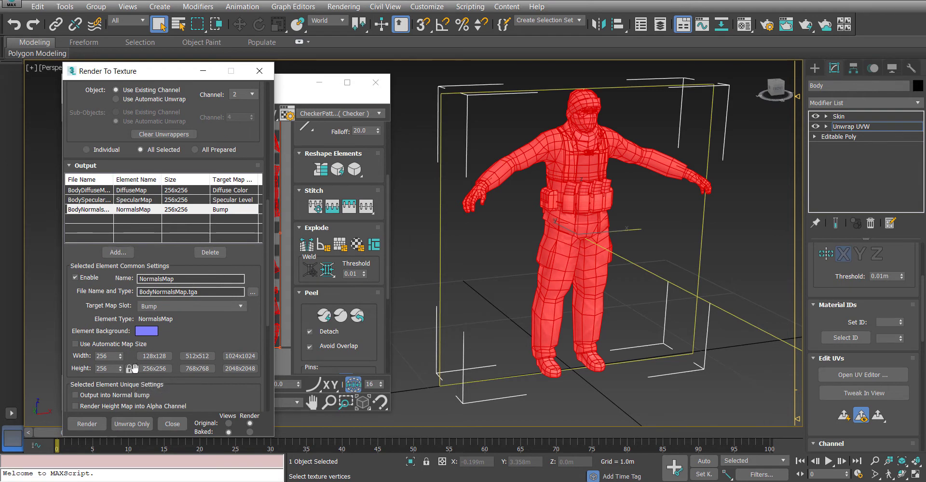
scroll(106, 338, down, 1)
drag(112, 315, 93, 312)
Set NormalsMap, SpecularMap and DiffuseMap output widths to 4096.
text(4096)
key(Return)
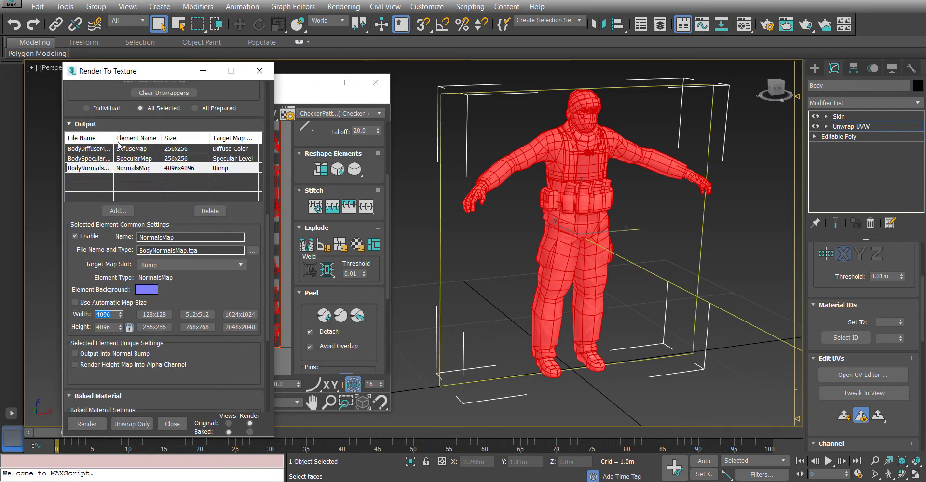
click(101, 161)
double_click(104, 314)
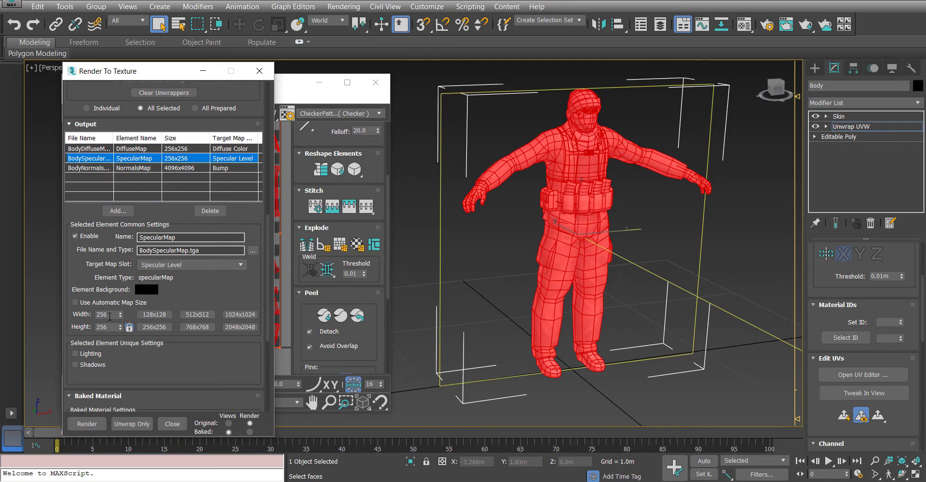
text(4096)
key(Return)
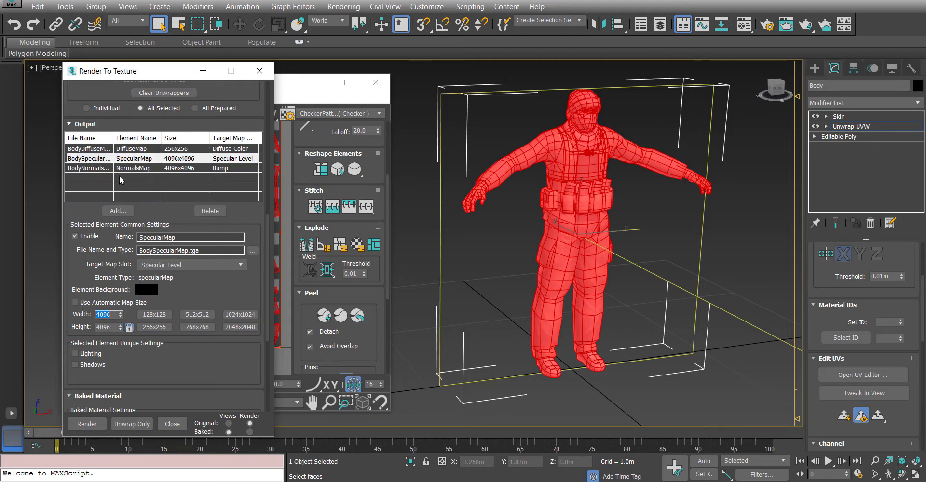
click(107, 149)
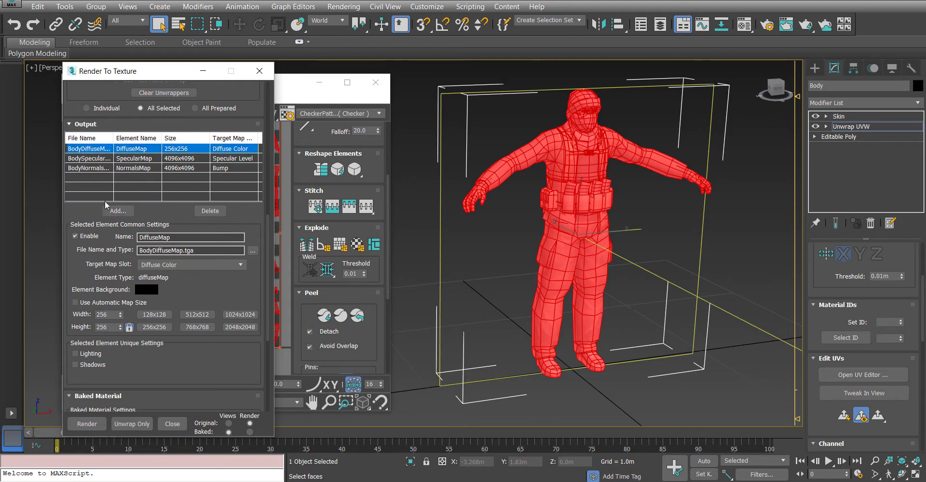
double_click(101, 315)
text(4096)
key(Return)
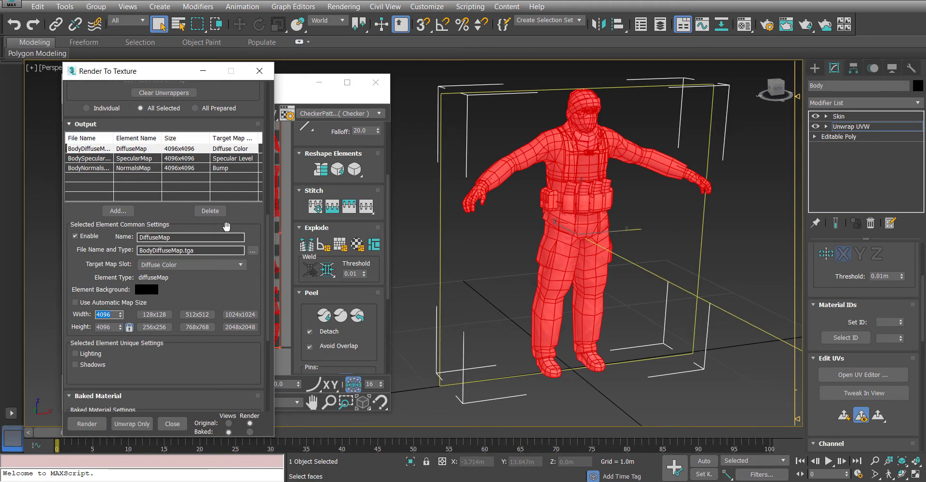
Save the diffuse bake as JPEG, overwriting the existing Diffuse image.
click(253, 251)
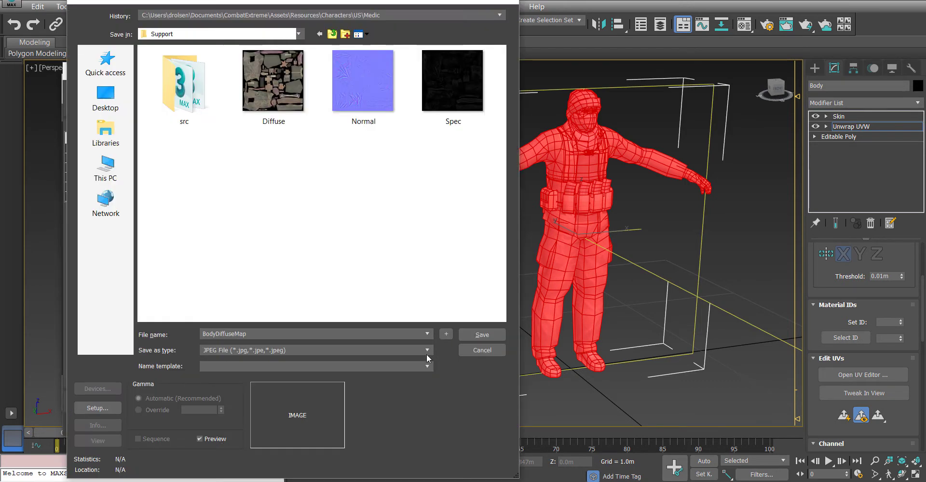
click(427, 355)
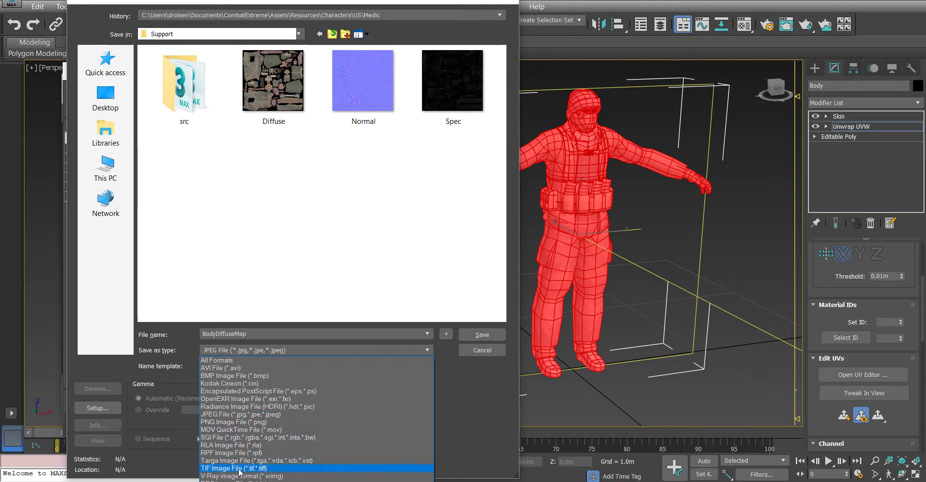
click(233, 414)
click(274, 84)
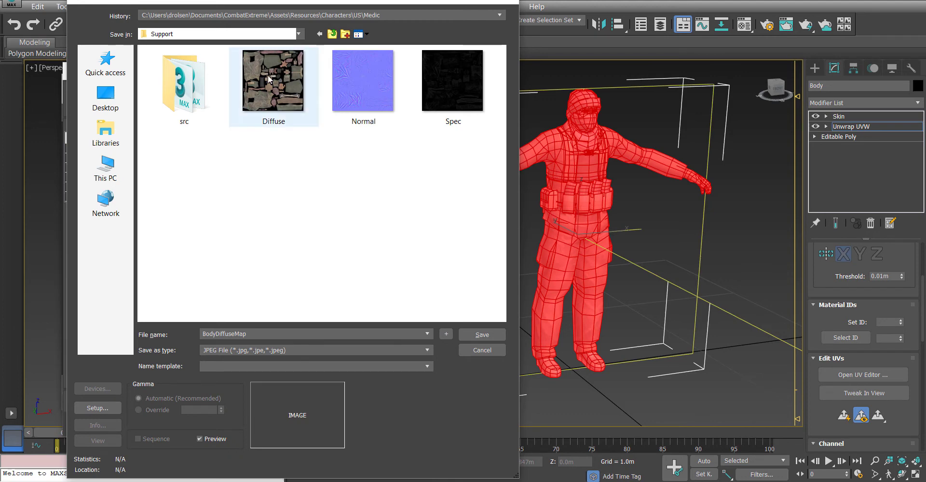
double_click(264, 87)
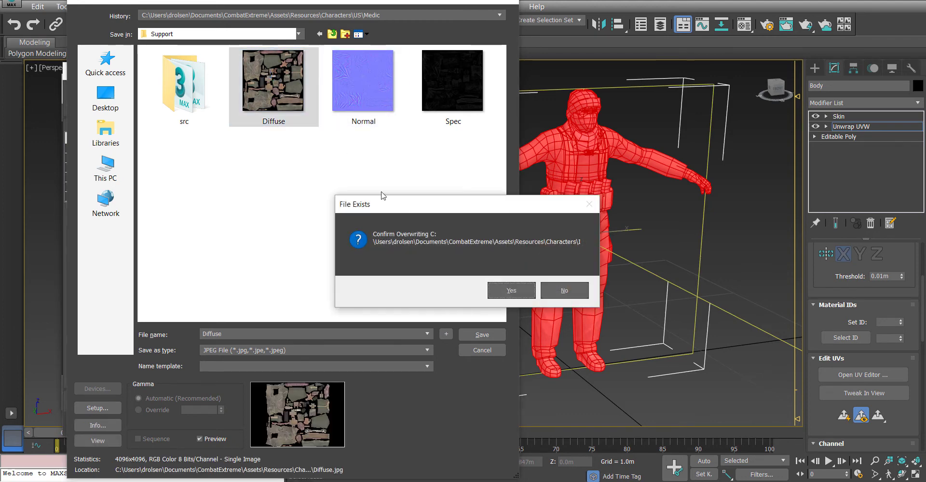
click(525, 295)
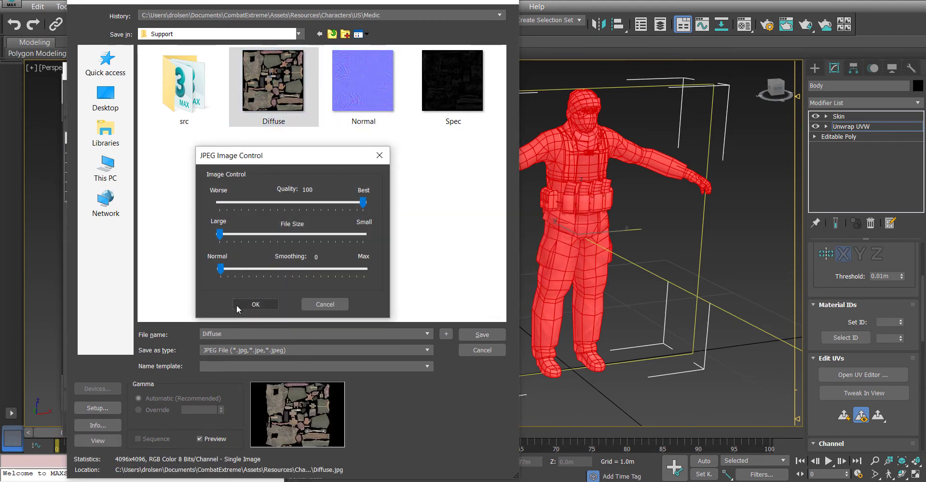
drag(254, 159, 267, 157)
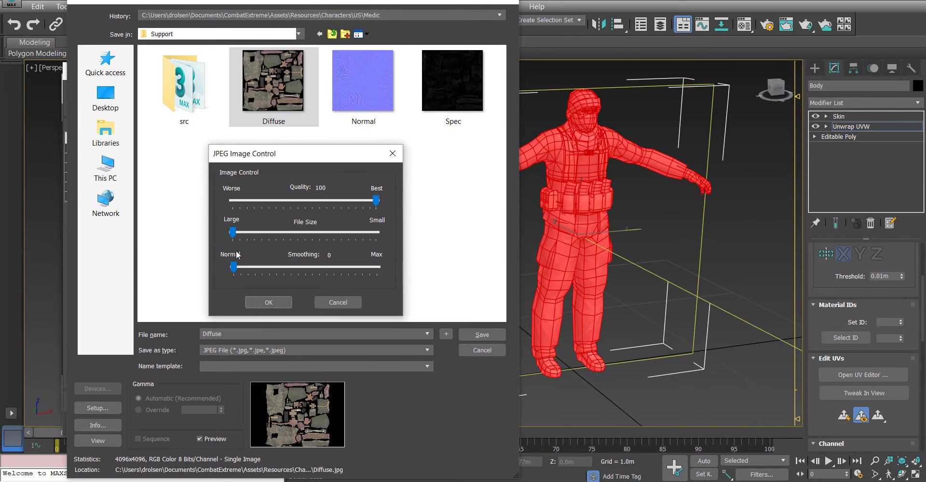
click(268, 302)
Save the specular bake as JPEG, overwriting the existing Spec image.
click(101, 160)
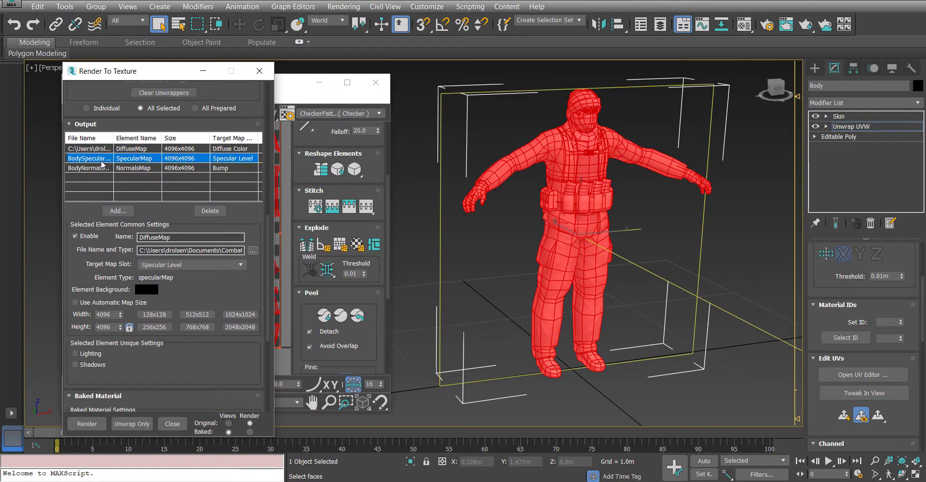
click(253, 250)
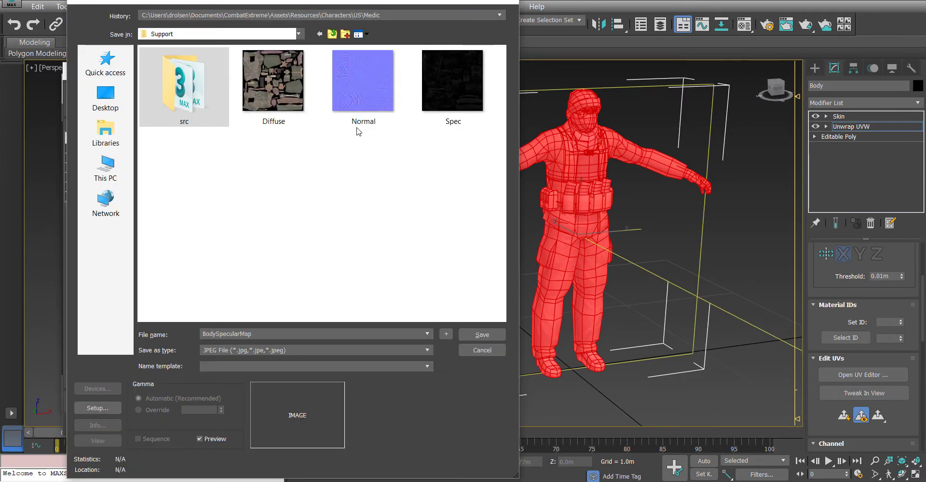
double_click(446, 93)
click(518, 290)
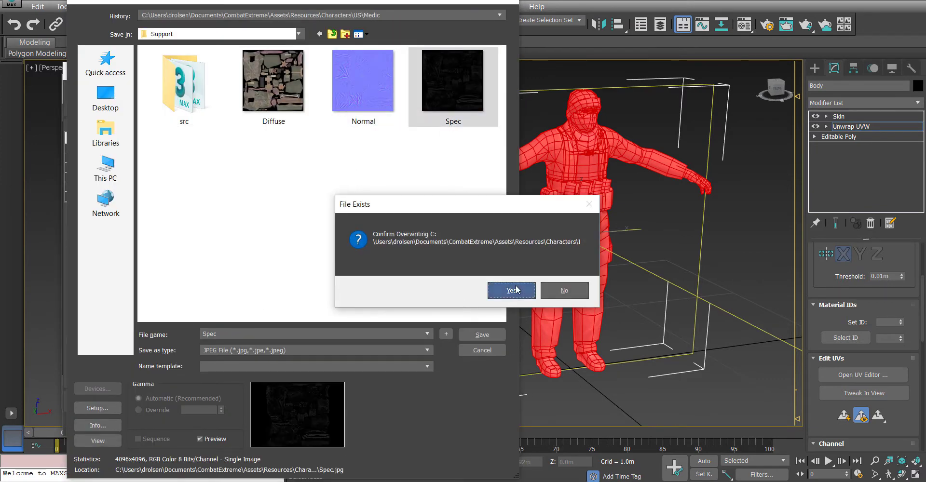
click(513, 290)
click(240, 304)
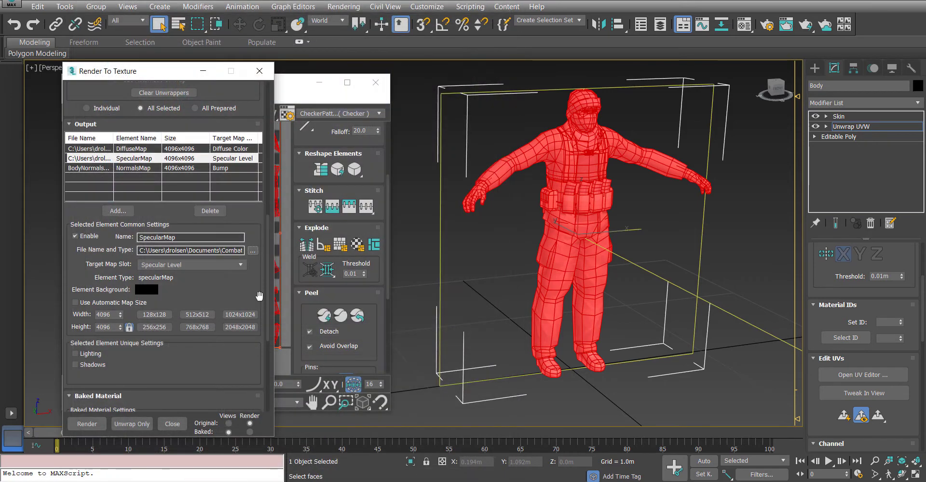
Save the normals bake as JPEG, overwriting the existing Normal image.
click(96, 168)
click(254, 251)
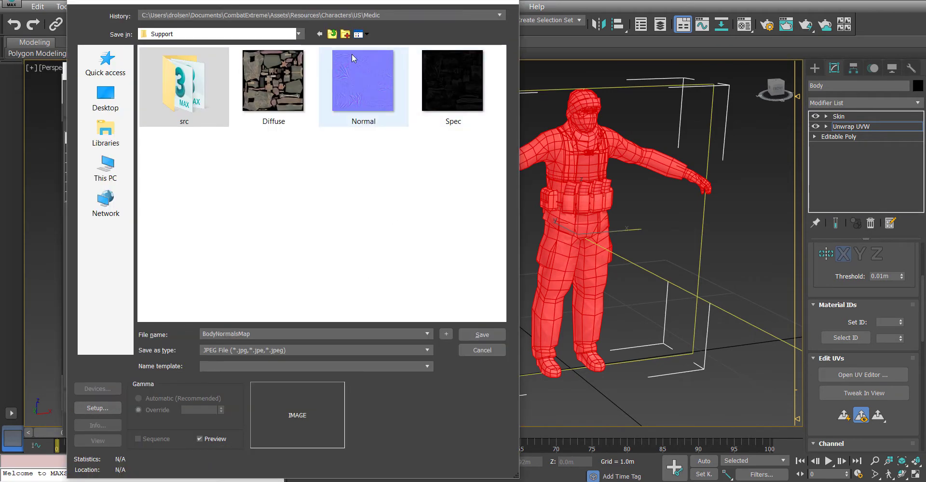
double_click(351, 53)
click(530, 287)
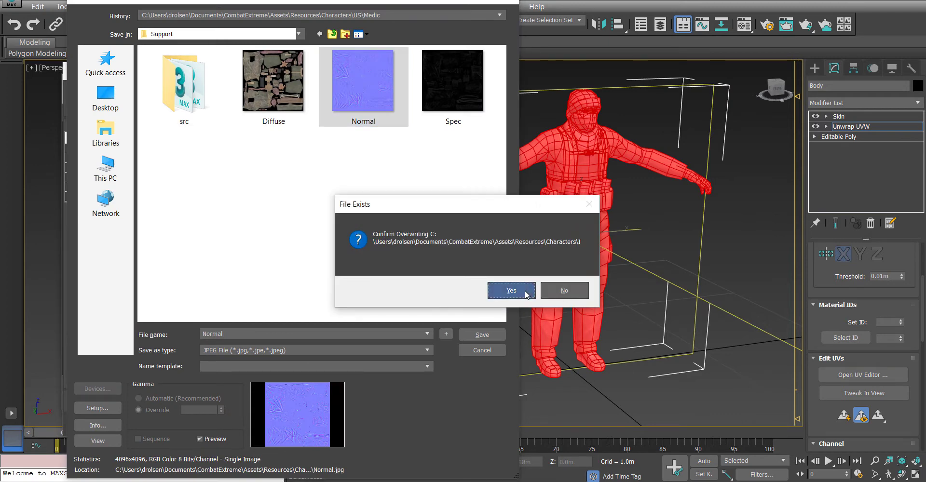
click(278, 308)
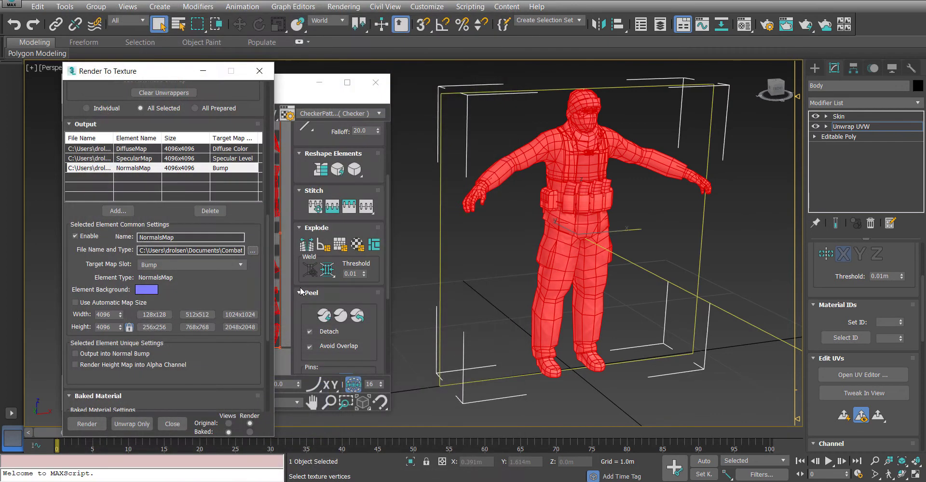
Review the diffuse, specular and normals bake output settings.
click(92, 209)
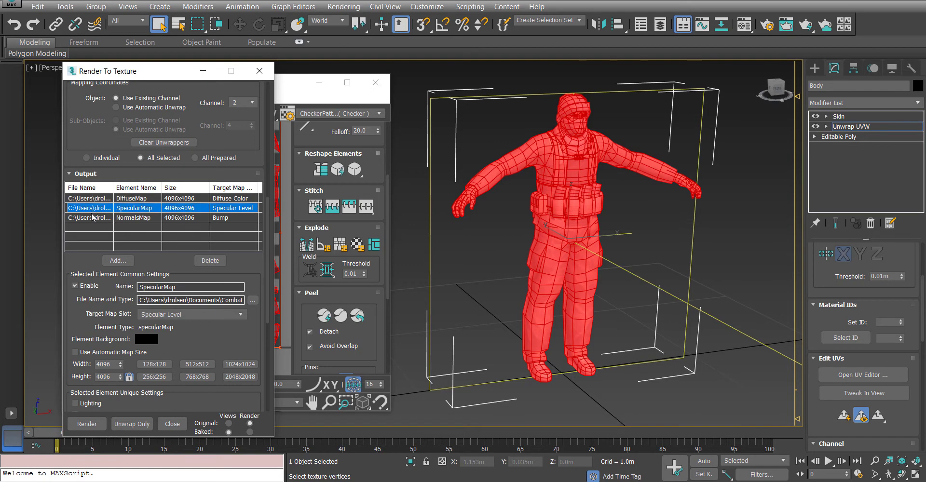
click(92, 218)
click(91, 199)
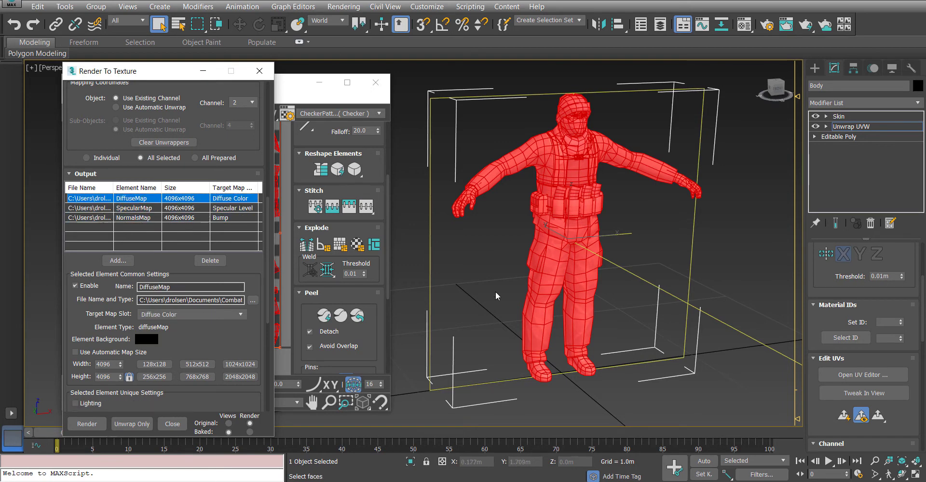
alt+middle_drag(496, 291, 491, 292)
Open the Material Editor, inspect Body's Normal Bump map, and return to its Blinn settings.
key(m)
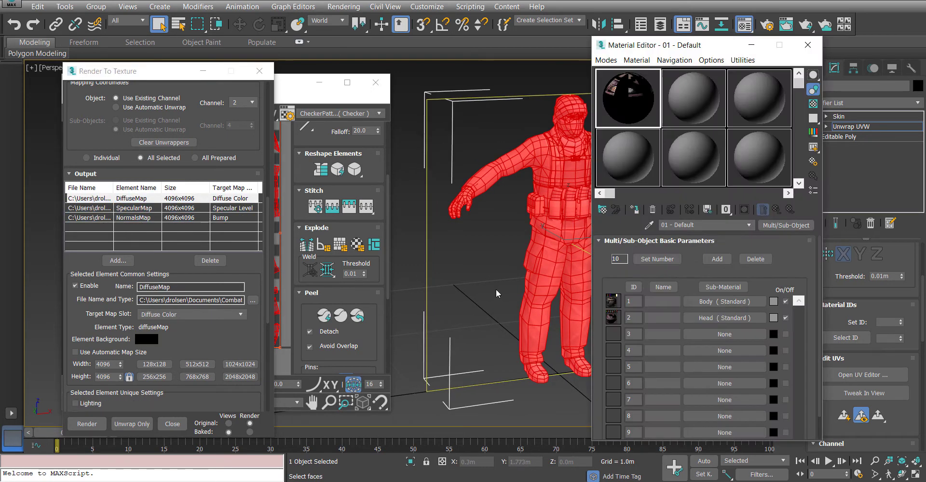
drag(716, 45, 672, 29)
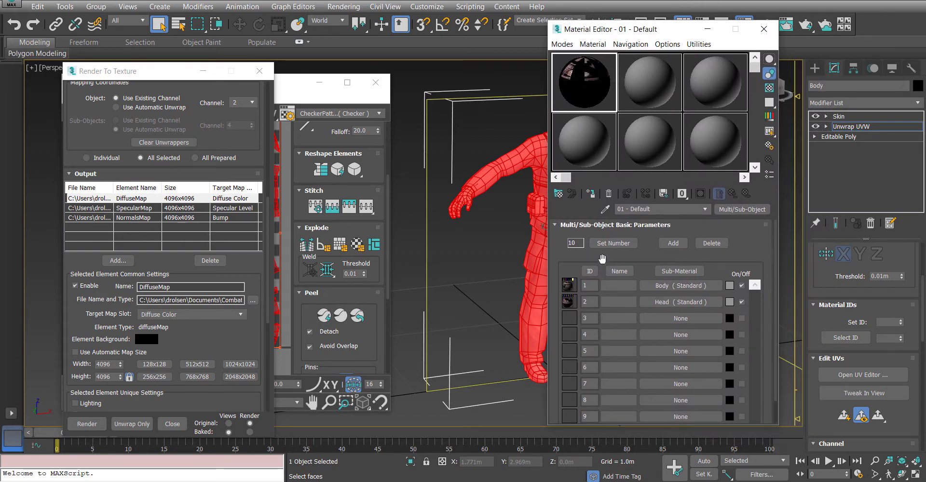
click(651, 288)
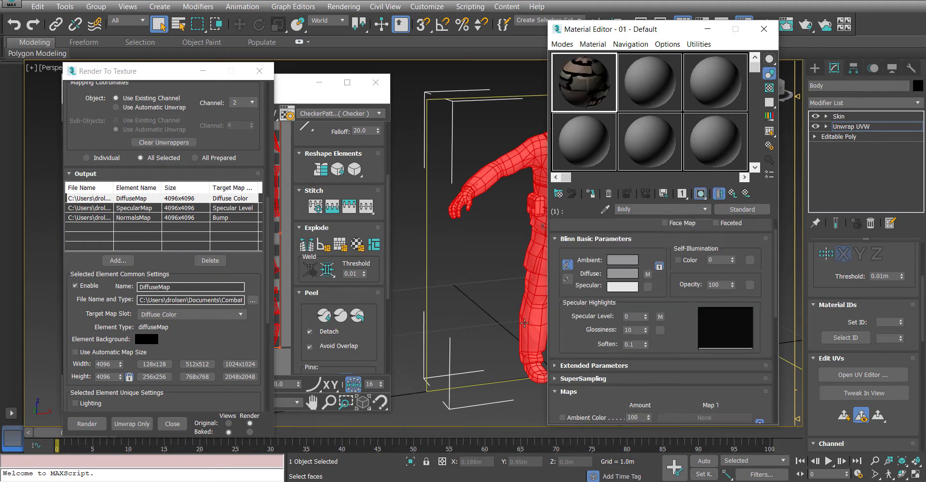
drag(557, 317, 556, 307)
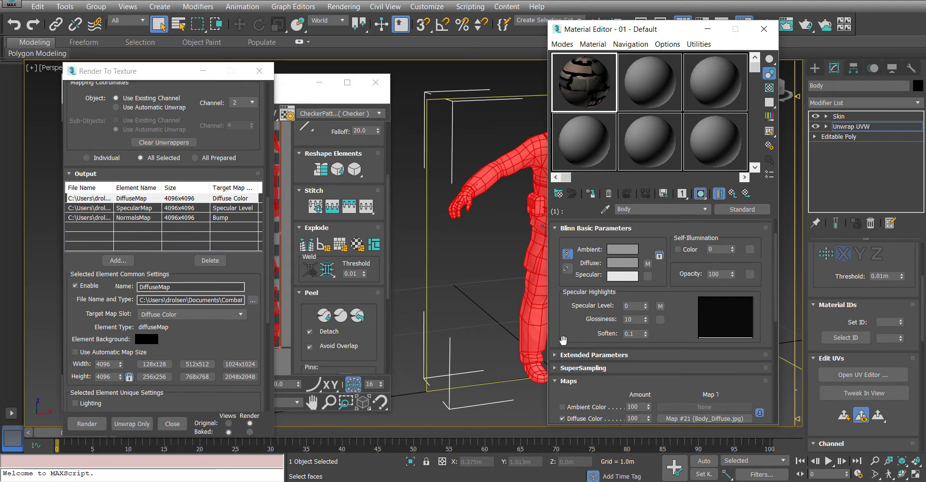
scroll(562, 325, down, 5)
drag(559, 310, 562, 247)
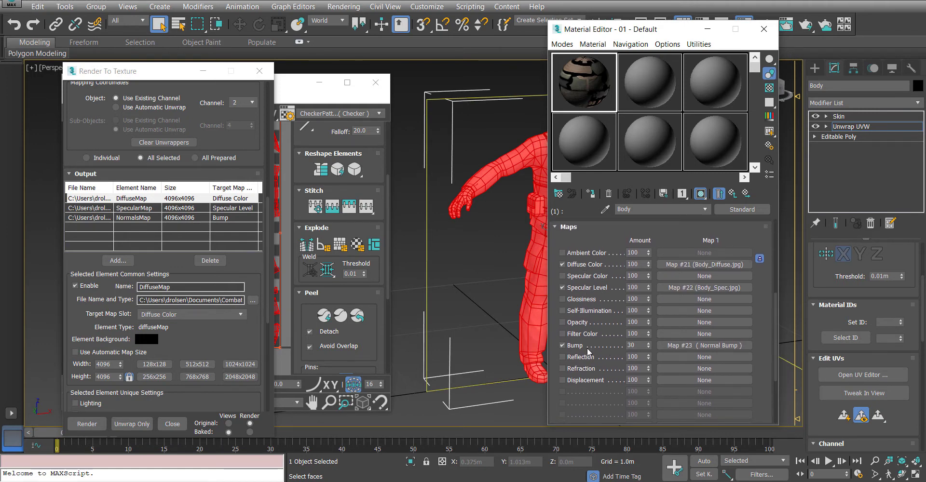
click(673, 346)
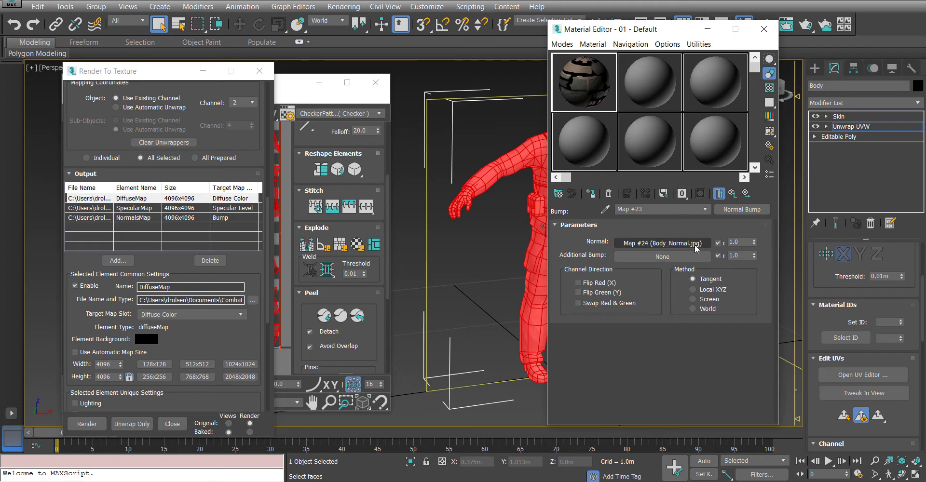
click(733, 193)
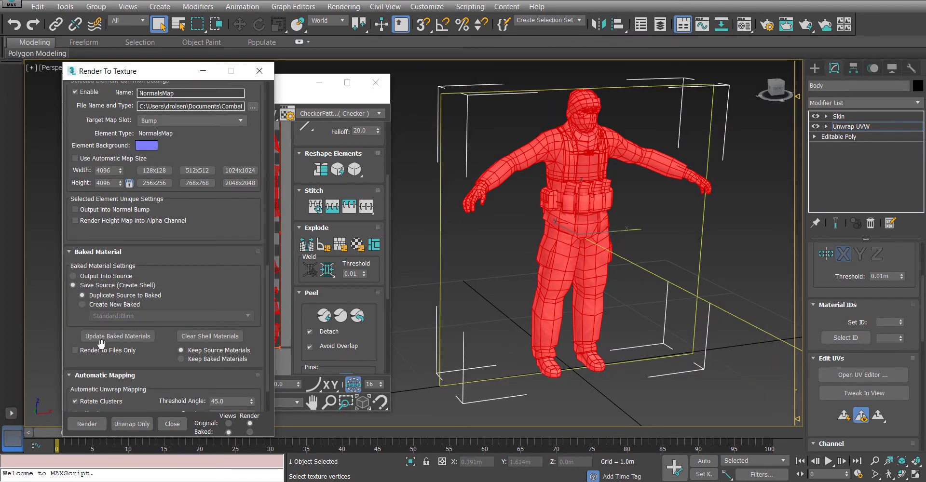
Uncheck Rotate Clusters and Fill Holes, set edge padding to 0, and render the bake.
scroll(102, 343, down, 3)
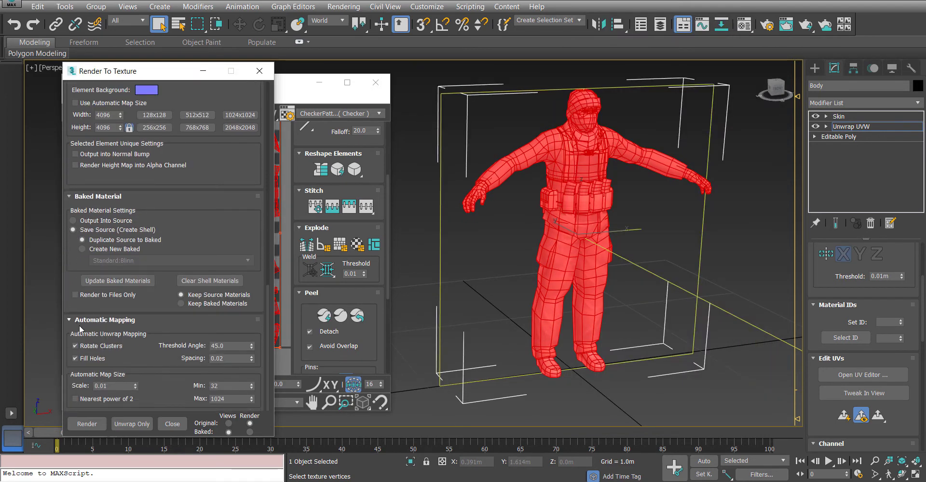
click(101, 346)
click(98, 359)
scroll(131, 351, up, 10)
key(m)
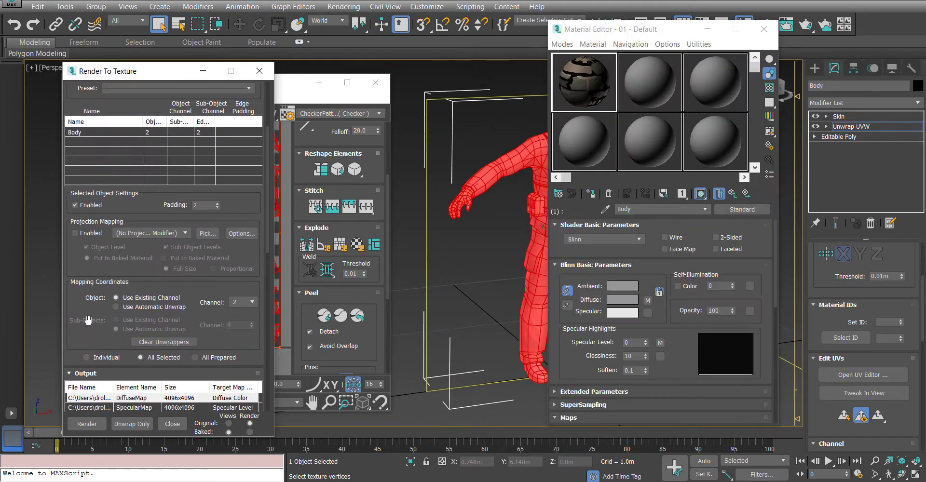
drag(207, 205, 173, 202)
key(Return)
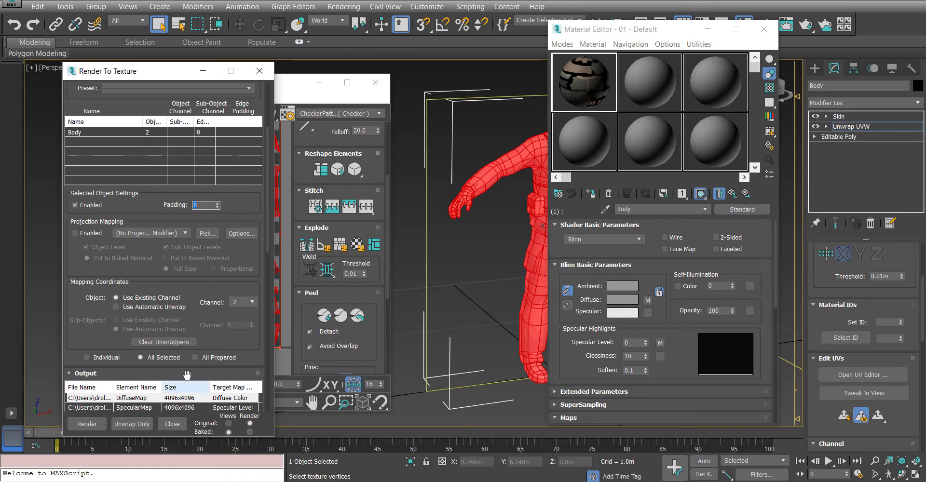
drag(88, 331, 88, 323)
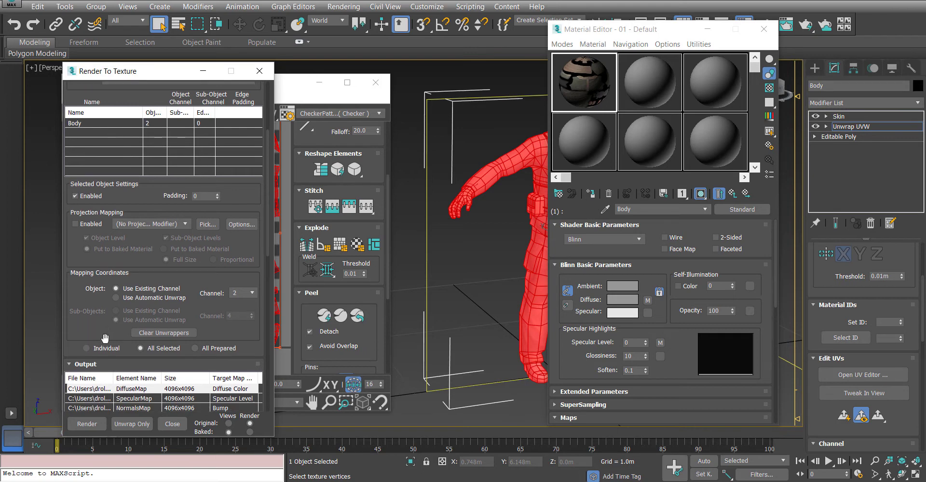
click(87, 424)
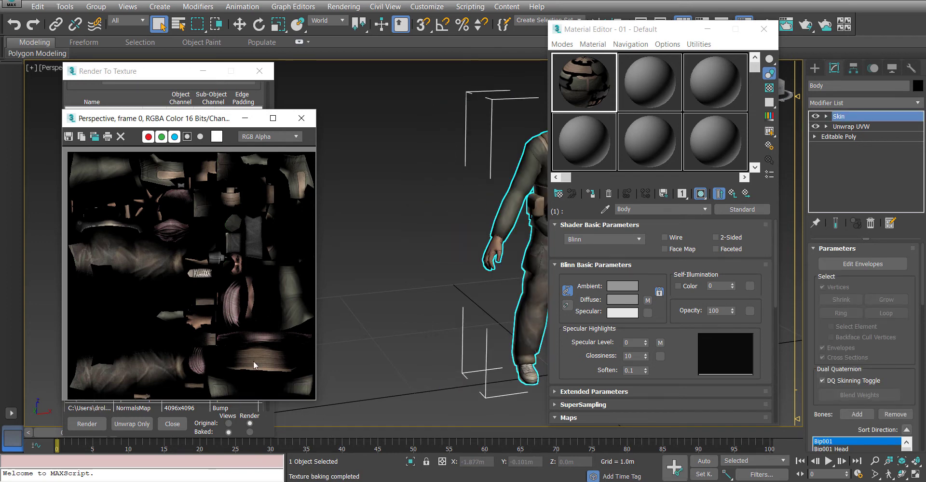
Enlarge the baked texture window, then pick the unused material sample slot 2.
drag(315, 395, 360, 416)
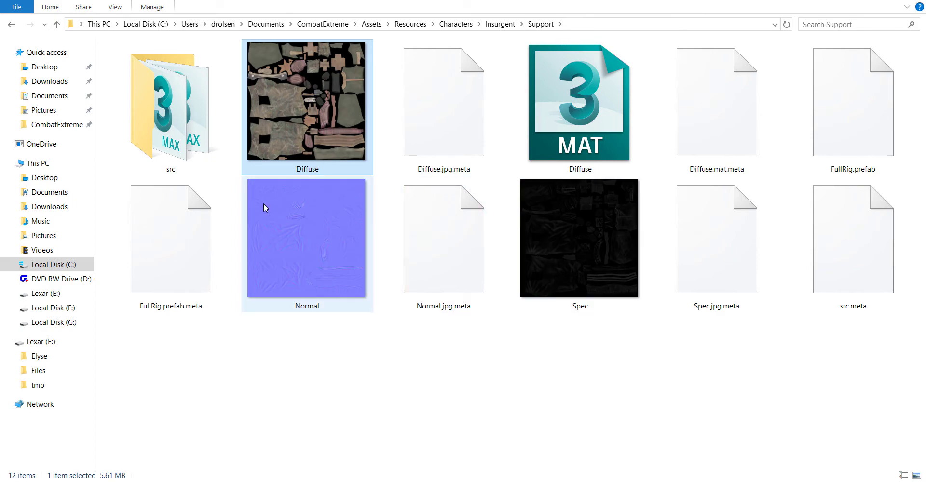
click(645, 86)
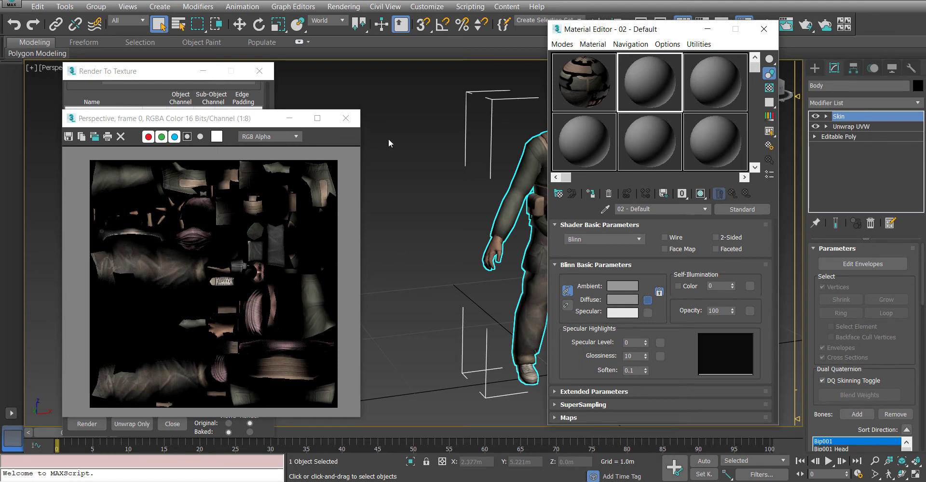
Load Diffuse.jpg as the diffuse bitmap, show it shaded, and name the material Diffuse.
click(648, 300)
click(566, 397)
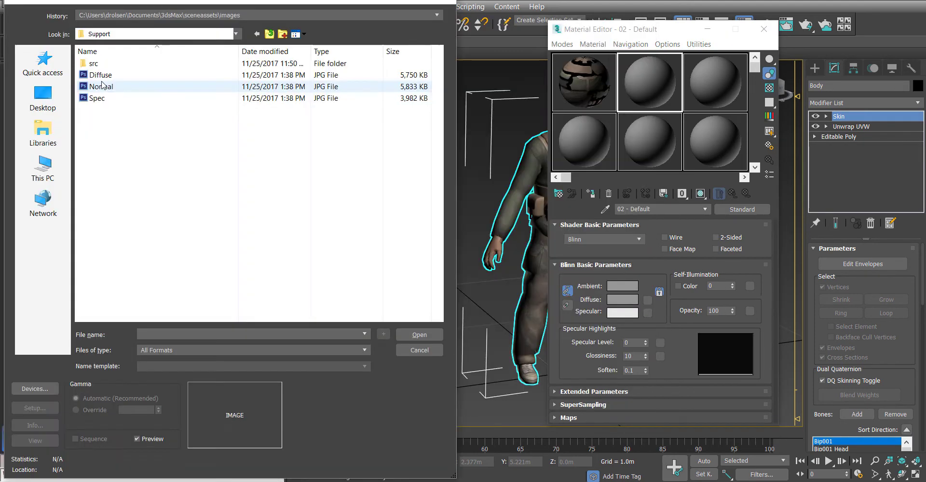
double_click(100, 75)
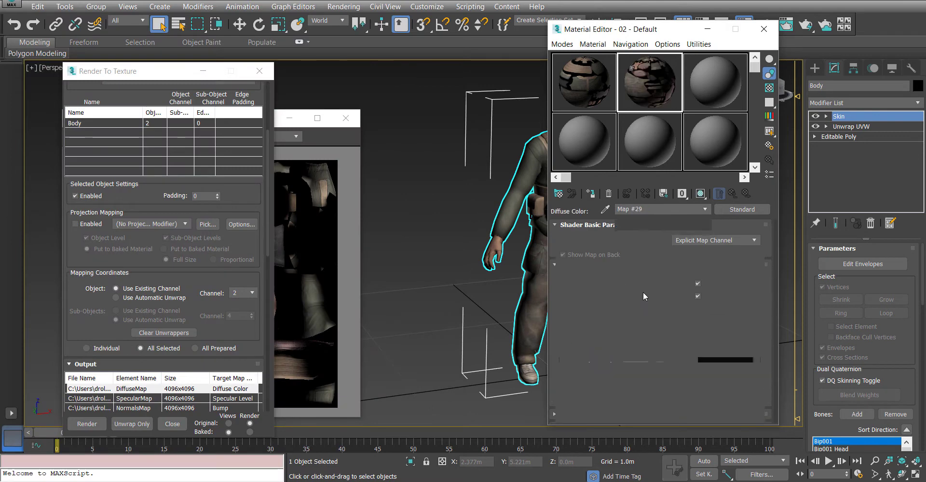
click(732, 193)
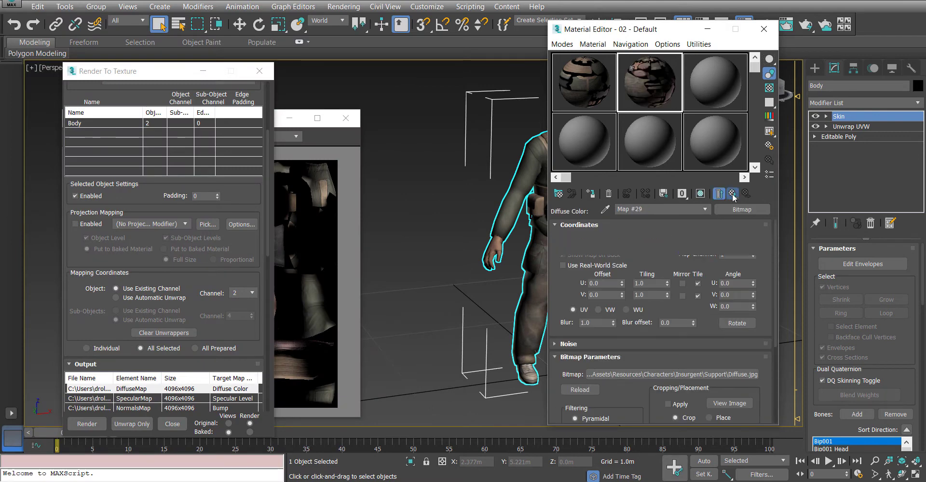
click(700, 194)
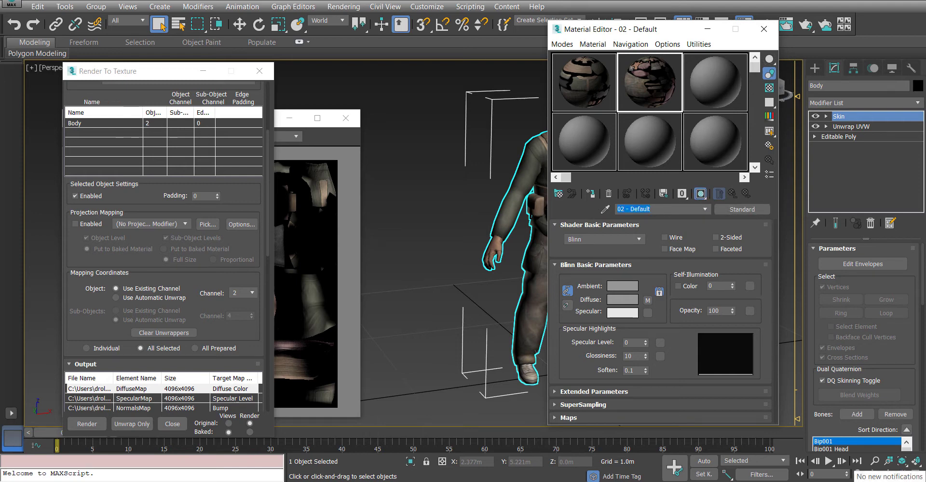
text(Difu)
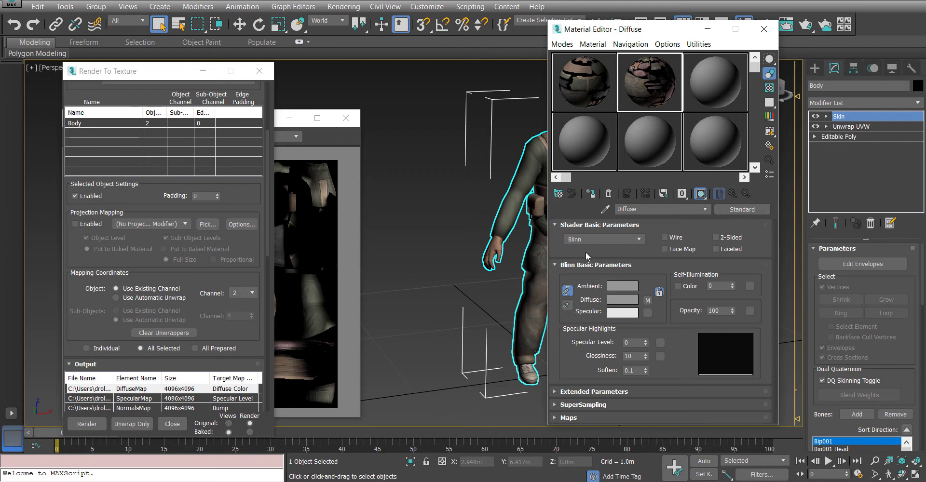
Load Spec.jpg as the specular level bitmap.
click(661, 343)
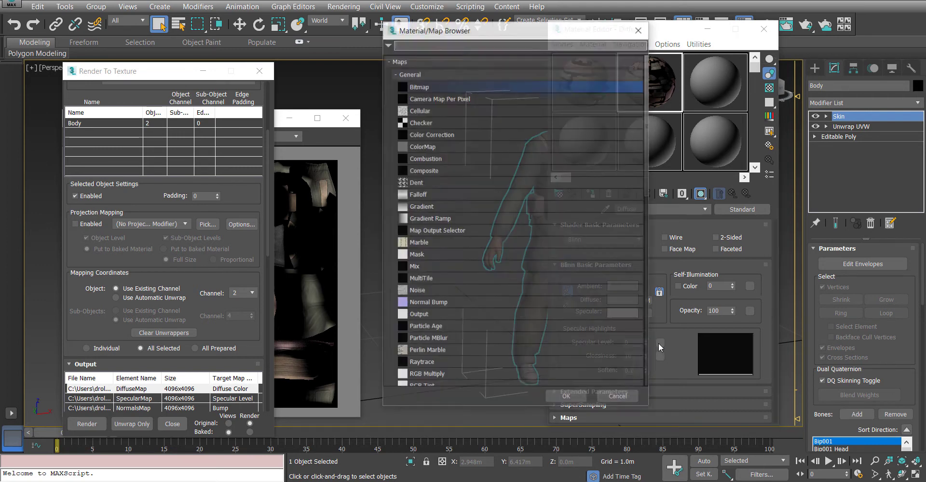
double_click(425, 86)
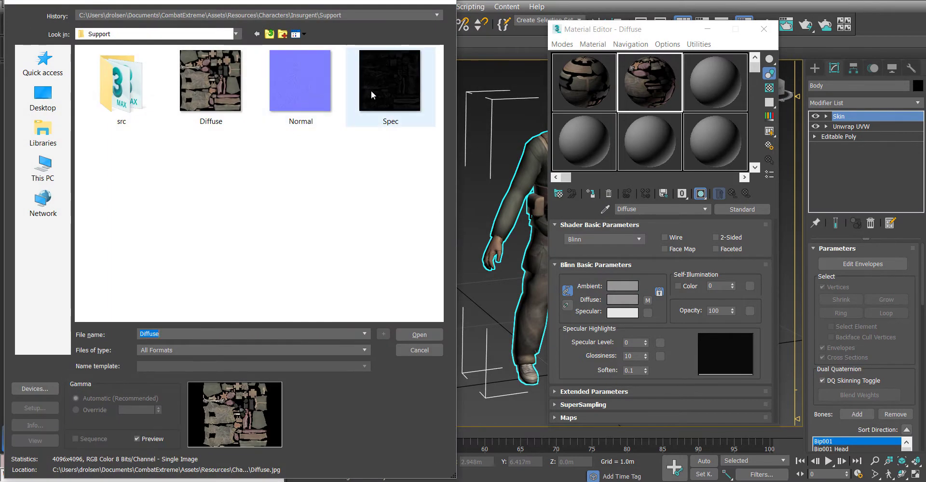
double_click(371, 90)
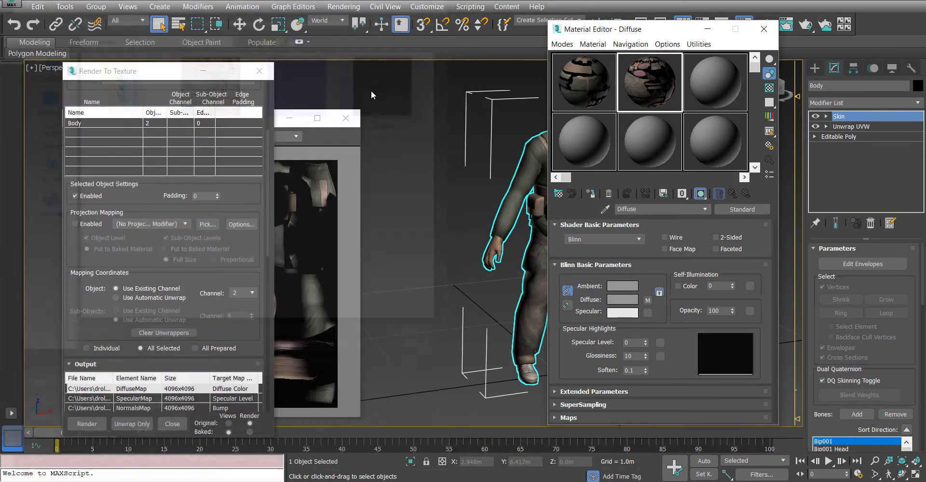
click(732, 194)
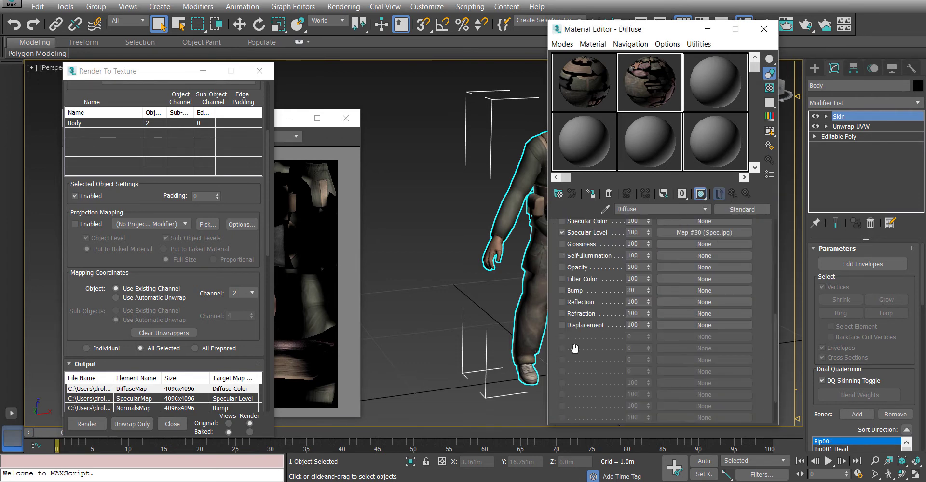
Add a Normal Bump map to the bump channel loading Normal.jpg.
click(668, 291)
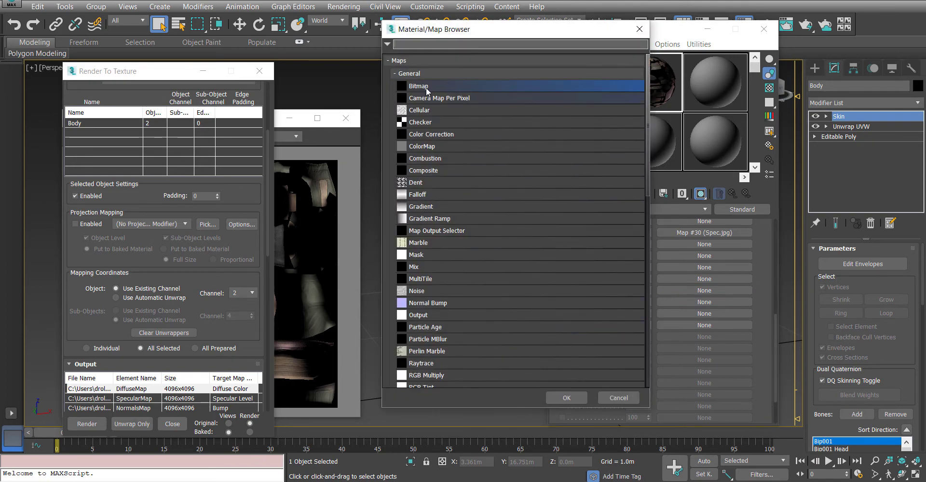
click(432, 304)
double_click(433, 304)
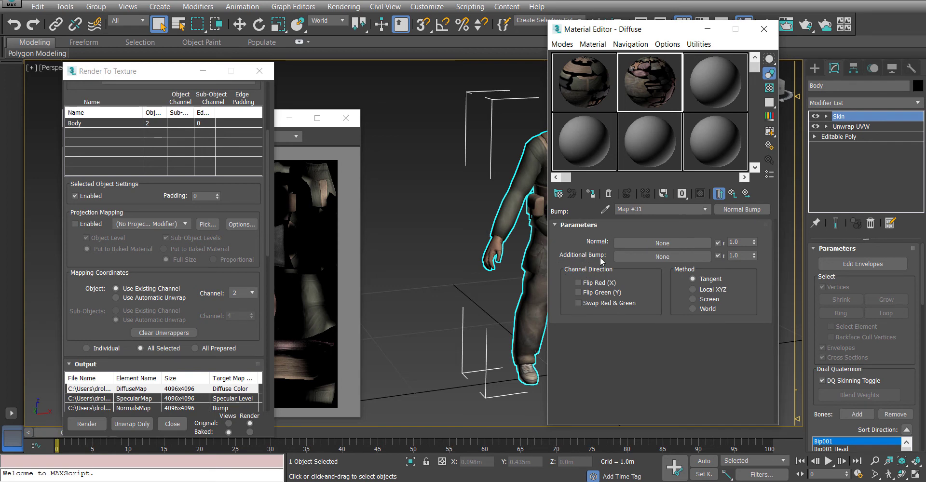
click(639, 242)
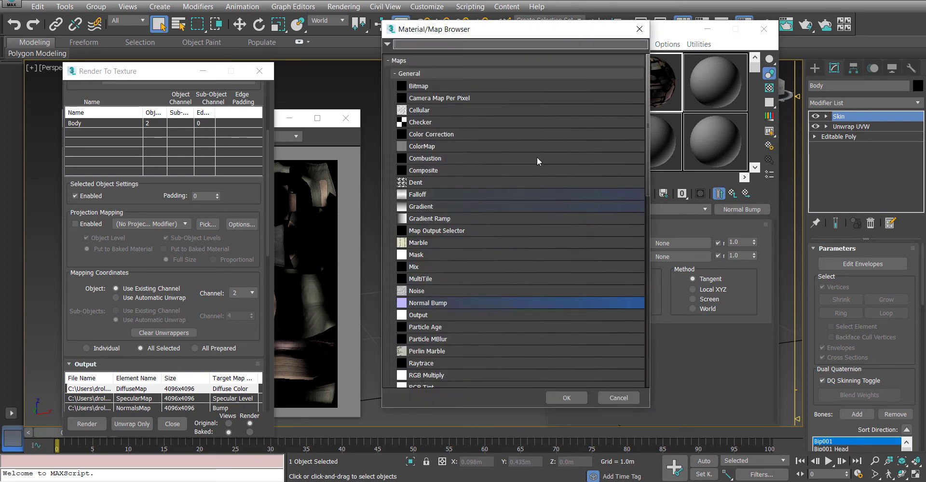
double_click(439, 85)
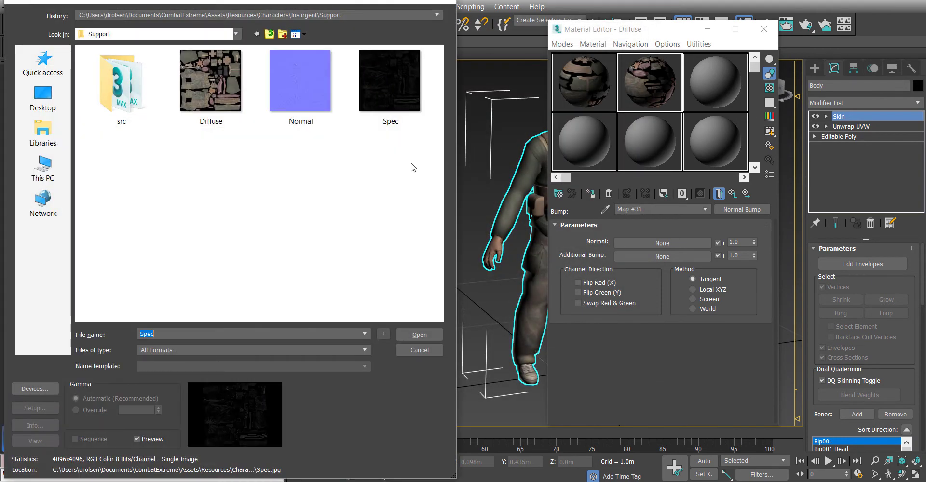
click(320, 93)
double_click(319, 92)
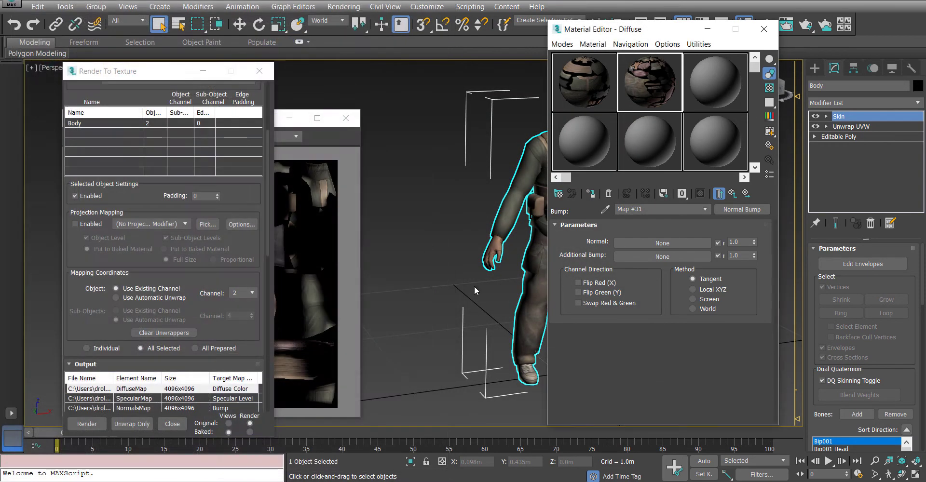
click(732, 194)
click(732, 194)
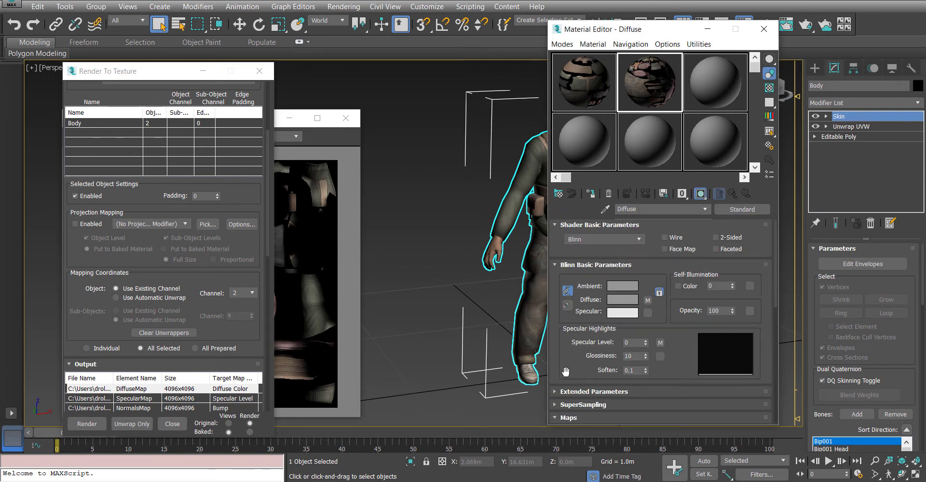
scroll(565, 347, down, 5)
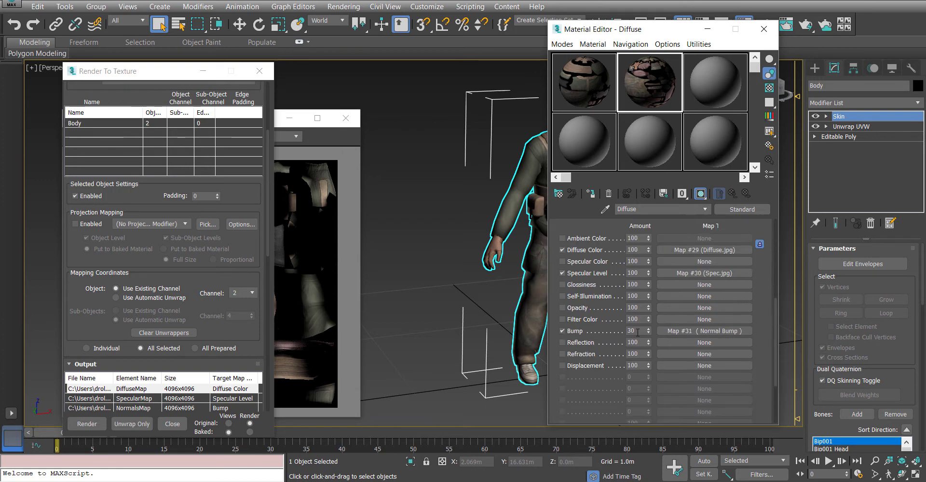
Raise the bump amount from 30 to 75, then close the baked preview and Render To Texture dialog.
drag(637, 331, 623, 330)
text(75)
key(Return)
key(z)
click(345, 119)
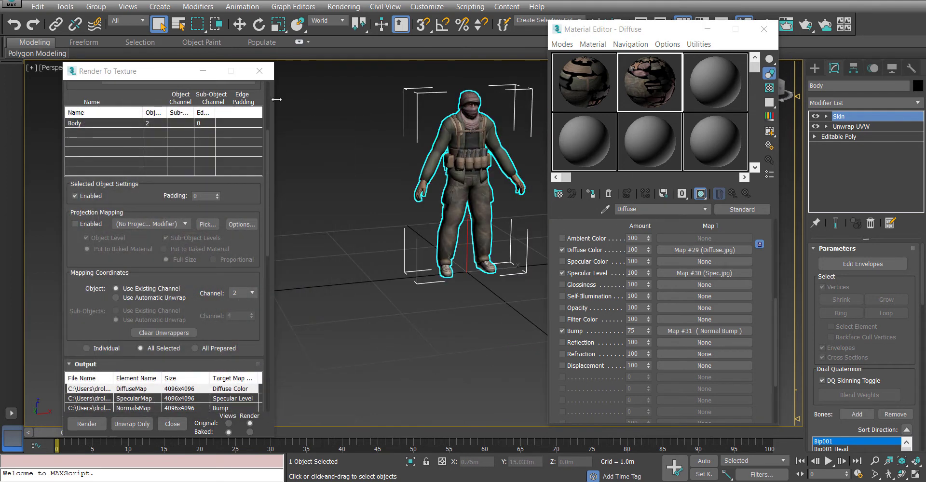
click(268, 72)
Apply the new Diffuse material to the soldier's Body.
middle_drag(415, 144, 353, 176)
scroll(373, 175, up, 3)
scroll(420, 182, down, 3)
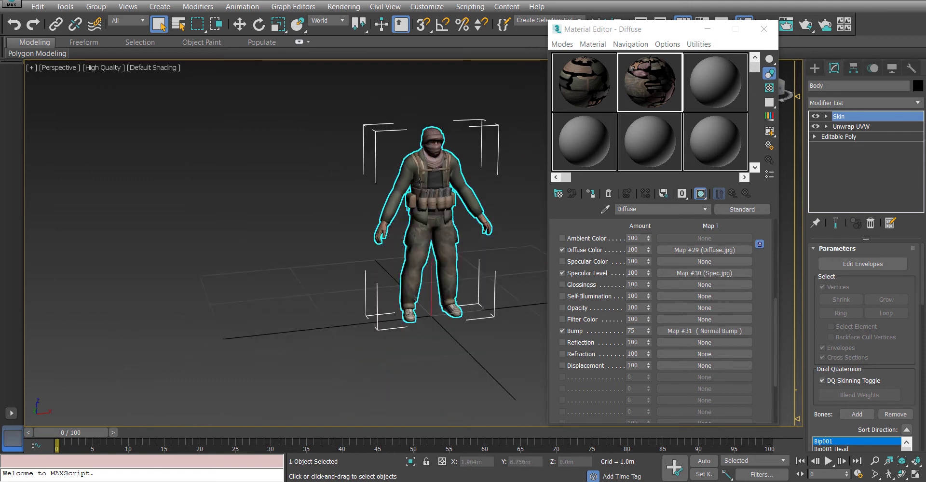
scroll(419, 181, up, 3)
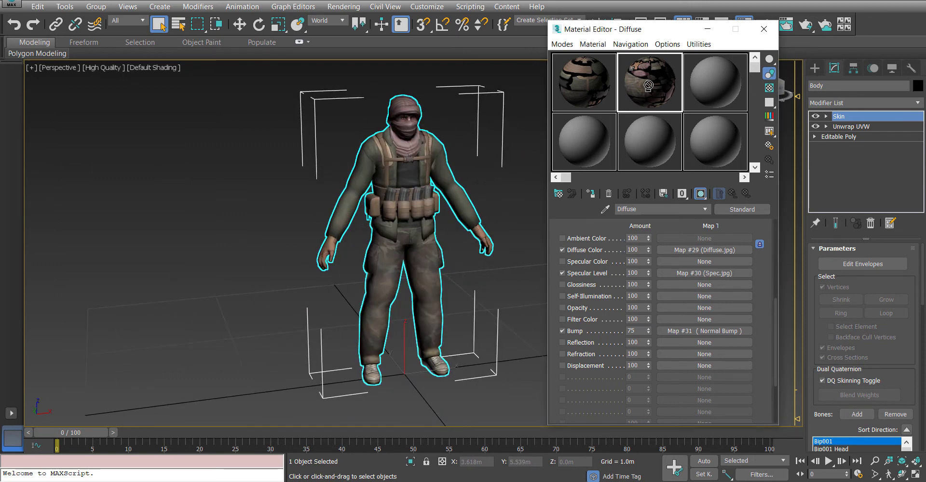
drag(649, 86, 414, 175)
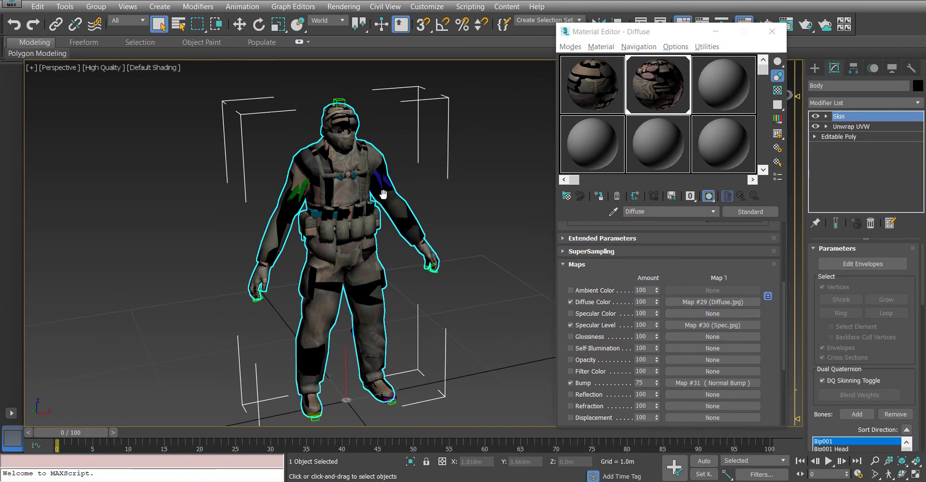
Select the Unwrap UVW modifier in the Body's modifier stack.
alt+middle_drag(381, 188, 369, 169)
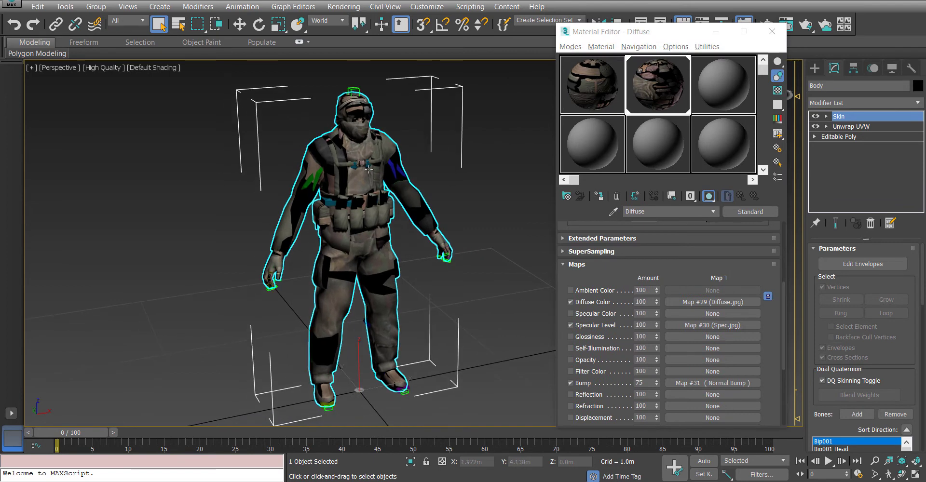
scroll(369, 169, up, 3)
scroll(378, 181, down, 3)
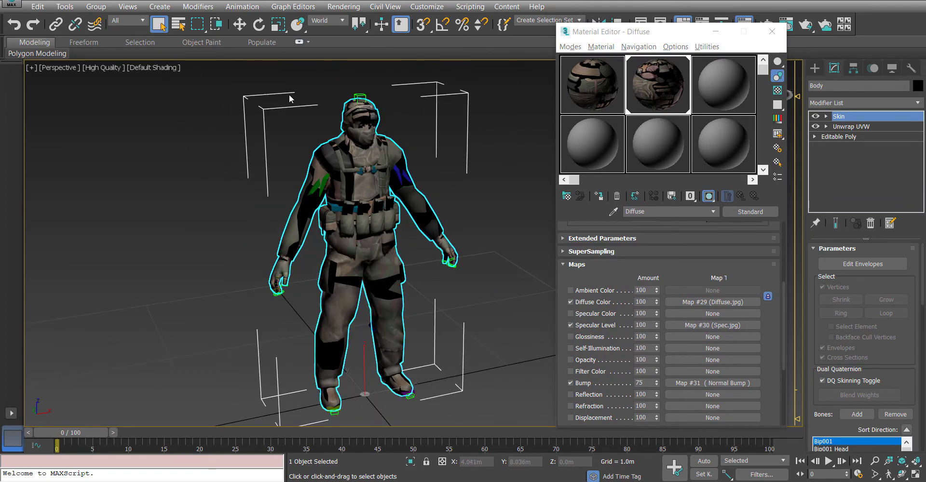
click(849, 127)
Set the Unwrap UVW map channel to 1, moving the existing UVs onto it.
scroll(851, 321, down, 5)
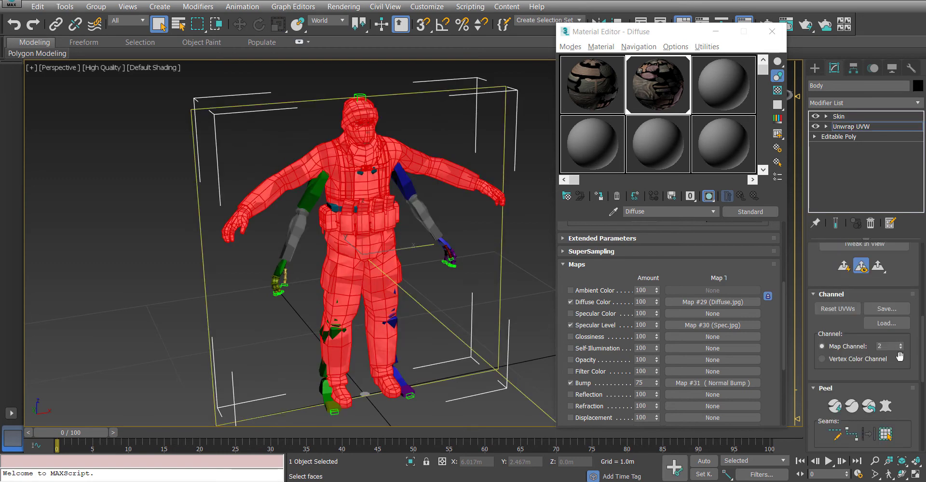
click(901, 349)
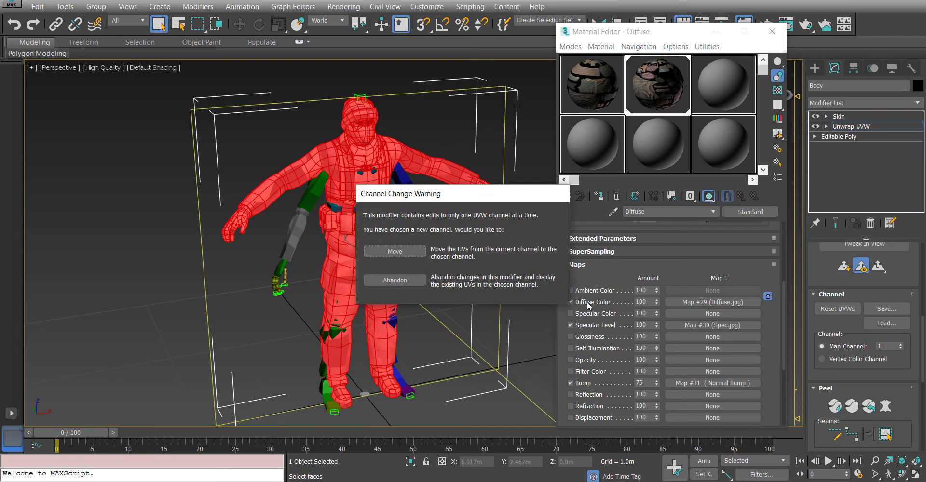
drag(457, 195, 433, 188)
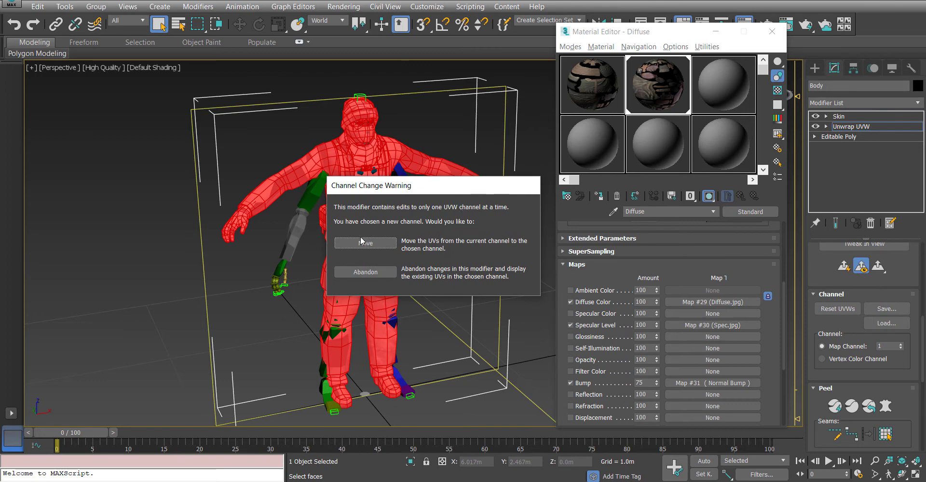
click(389, 245)
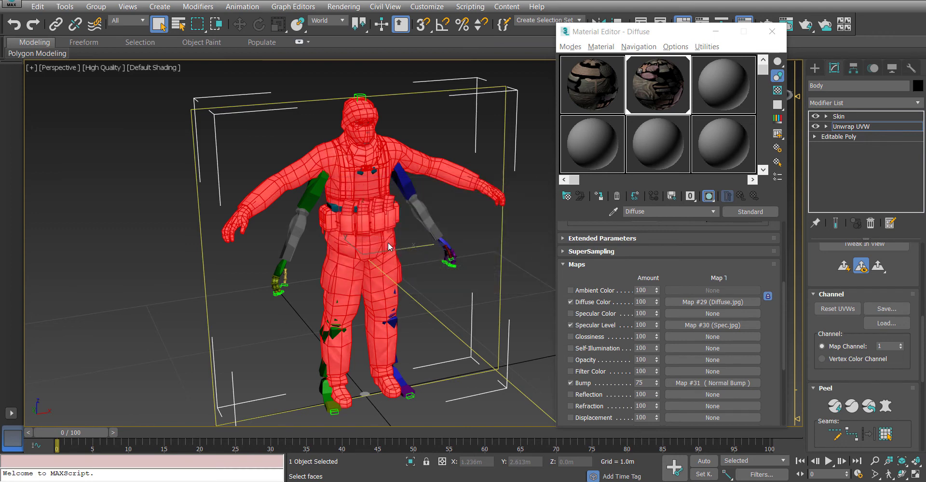
Collapse the stack down to Unwrap UVW, confirming the warning, so Skin sits over Editable Poly.
right_click(866, 127)
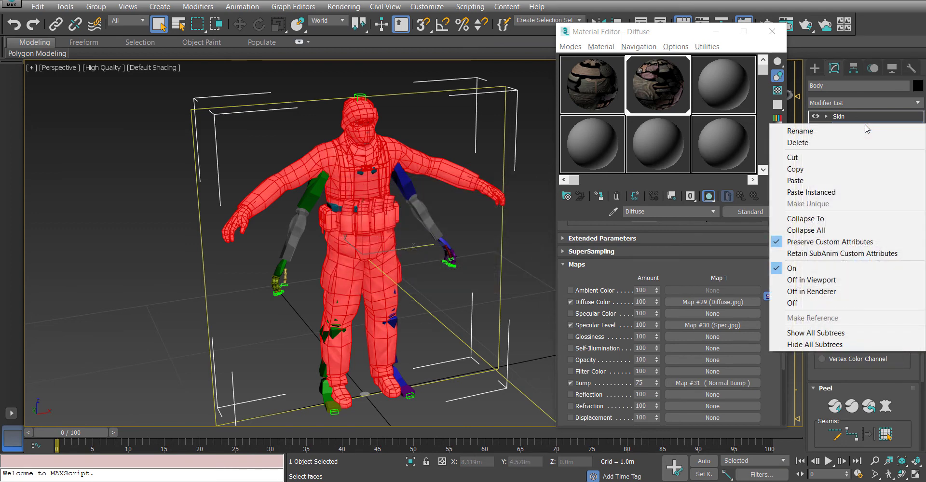
click(820, 219)
click(523, 290)
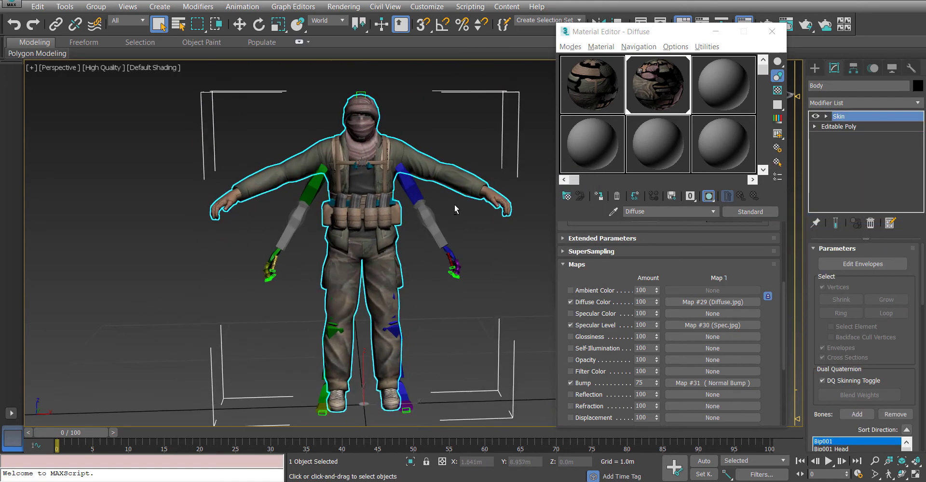
scroll(425, 200, up, 4)
scroll(425, 201, down, 4)
alt+middle_drag(405, 206, 415, 212)
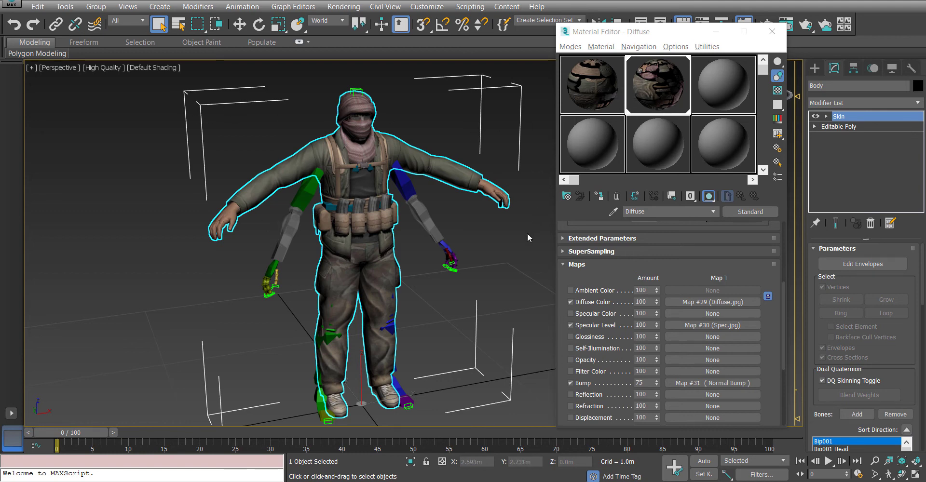
mouse_move(527, 233)
alt+middle_down()
mouse_move(488, 247)
mouse_move(526, 236)
mouse_move(532, 215)
mouse_move(522, 235)
alt+middle_up()
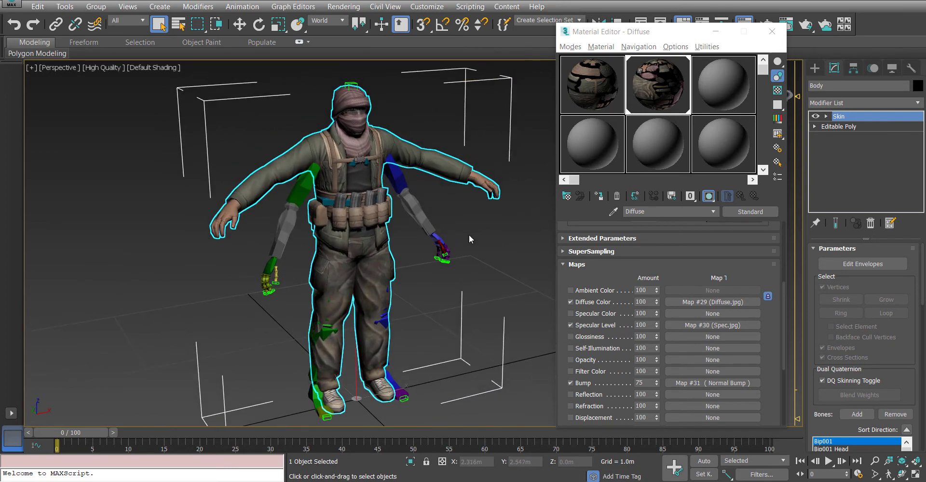
middle_drag(449, 242, 479, 234)
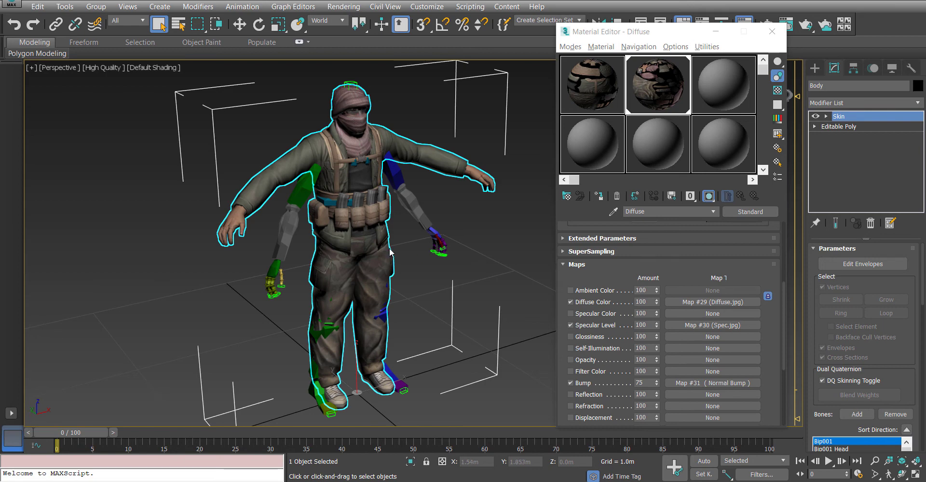
alt+middle_drag(471, 304, 439, 315)
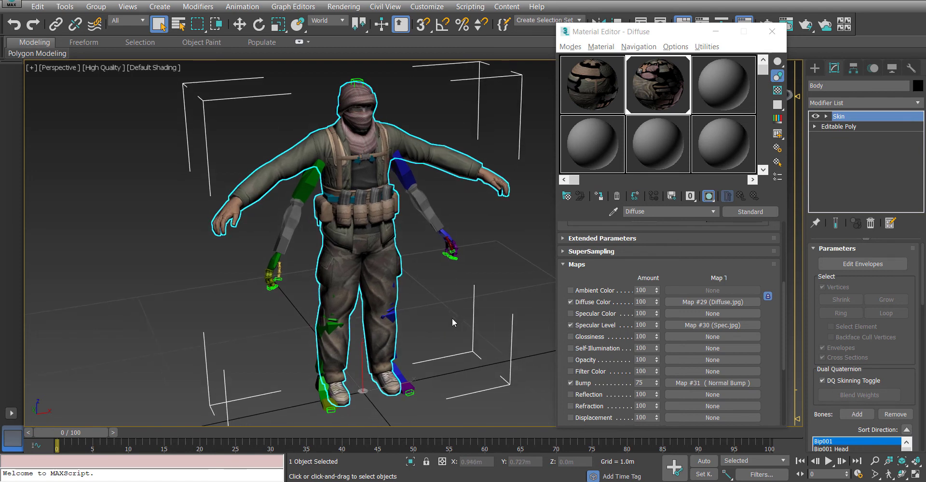
mouse_move(449, 312)
alt+middle_down()
mouse_move(433, 310)
mouse_move(450, 308)
alt+middle_up()
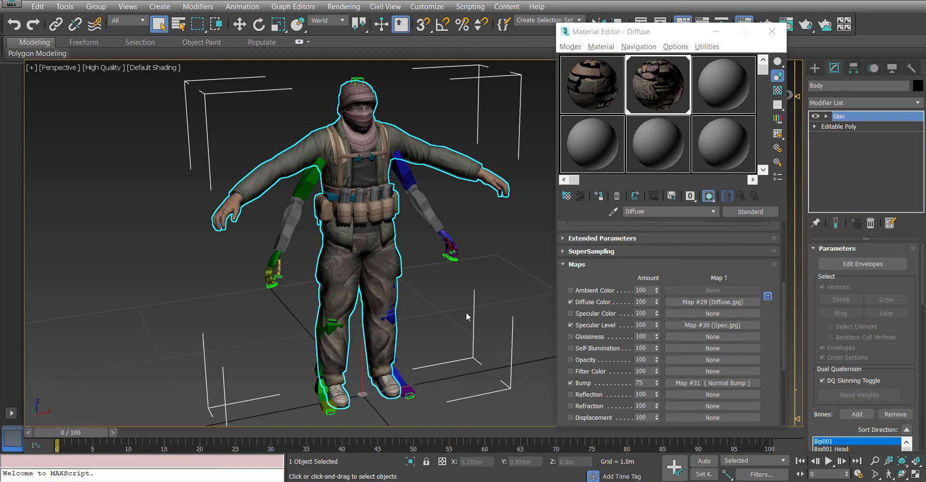
mouse_move(445, 306)
alt+middle_down()
mouse_move(421, 302)
mouse_move(452, 308)
alt+middle_up()
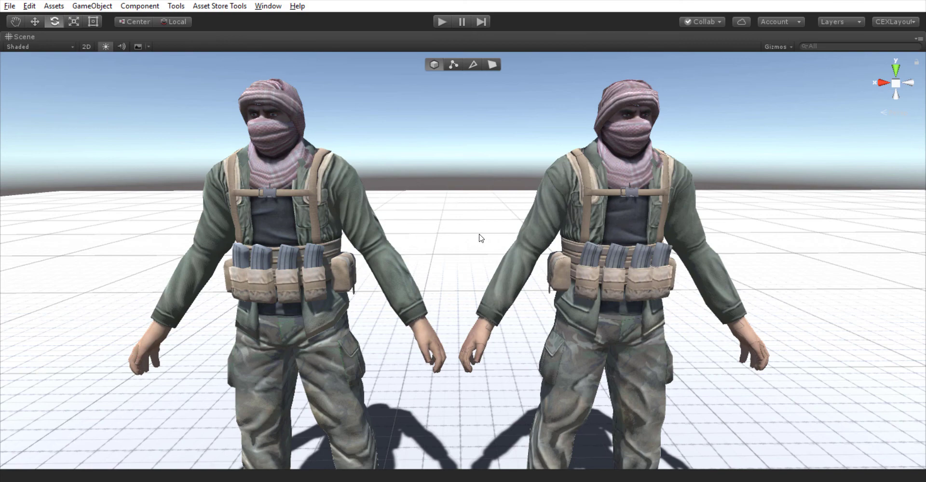
alt+drag(473, 238, 417, 187)
key(w)
right_drag(417, 186, 397, 222)
key(e)
key(w)
alt+drag(397, 223, 564, 378)
key(w)
right_drag(564, 378, 402, 274)
alt+drag(403, 274, 578, 292)
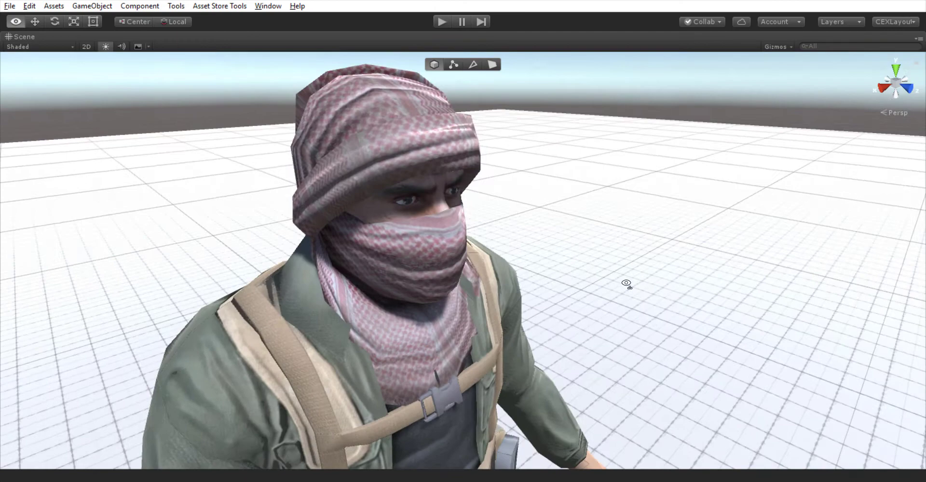
right_drag(626, 283, 378, 299)
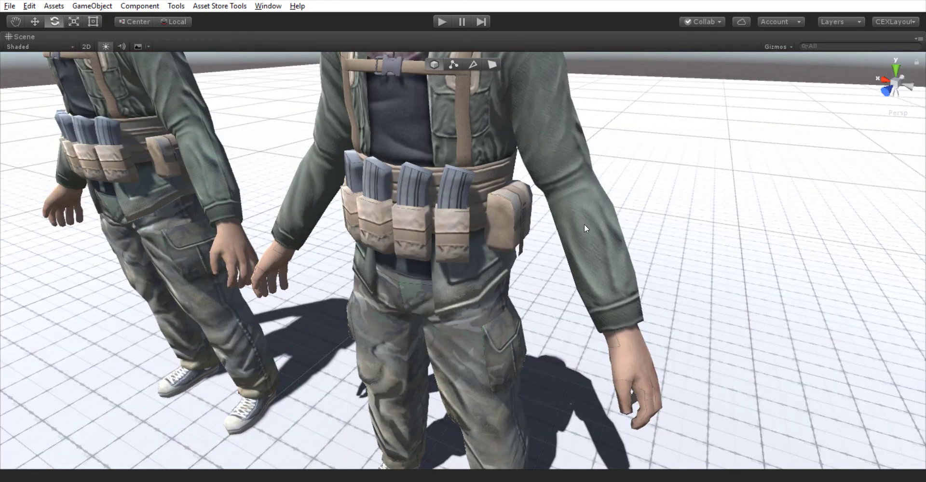
right_drag(584, 228, 666, 221)
scroll(399, 122, down, 5)
click(196, 158)
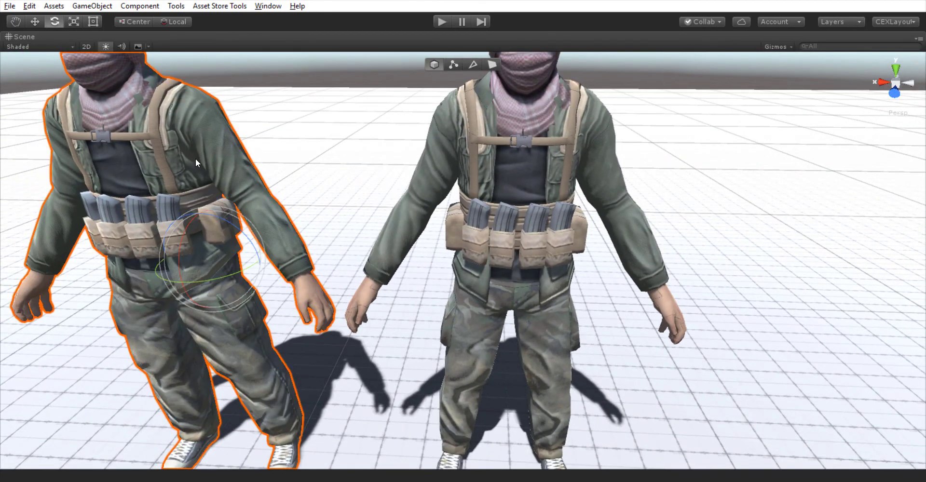
right_drag(195, 159, 217, 144)
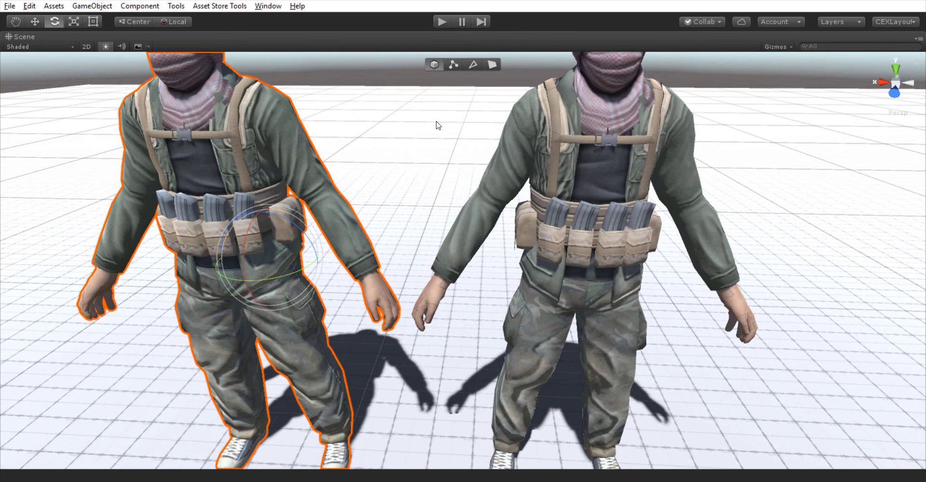
key(ctrl+z)
mouse_move(505, 255)
right_down()
mouse_move(534, 210)
mouse_move(511, 207)
mouse_move(569, 240)
mouse_move(507, 252)
right_up()
key(w)
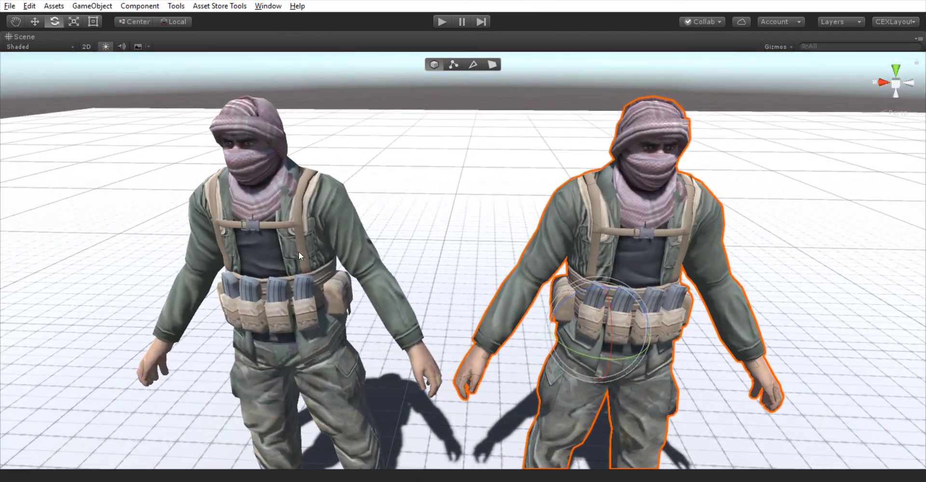
click(220, 195)
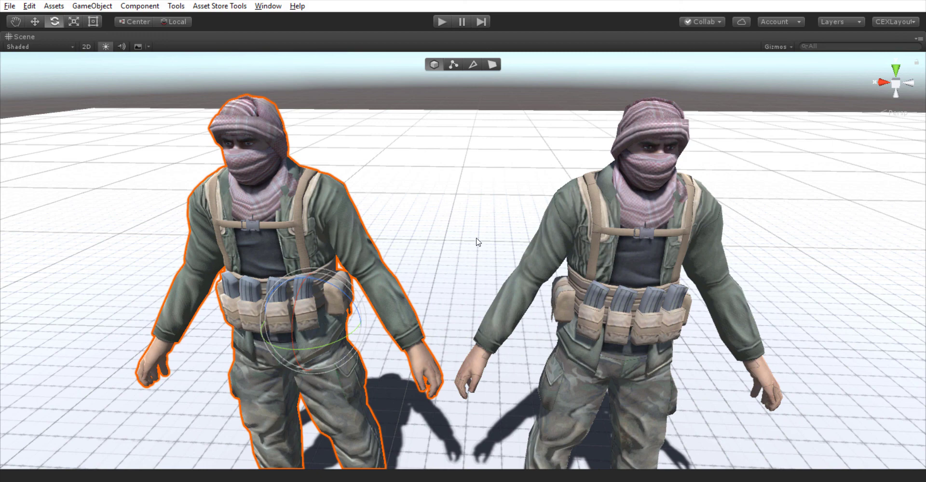
click(545, 222)
key(f)
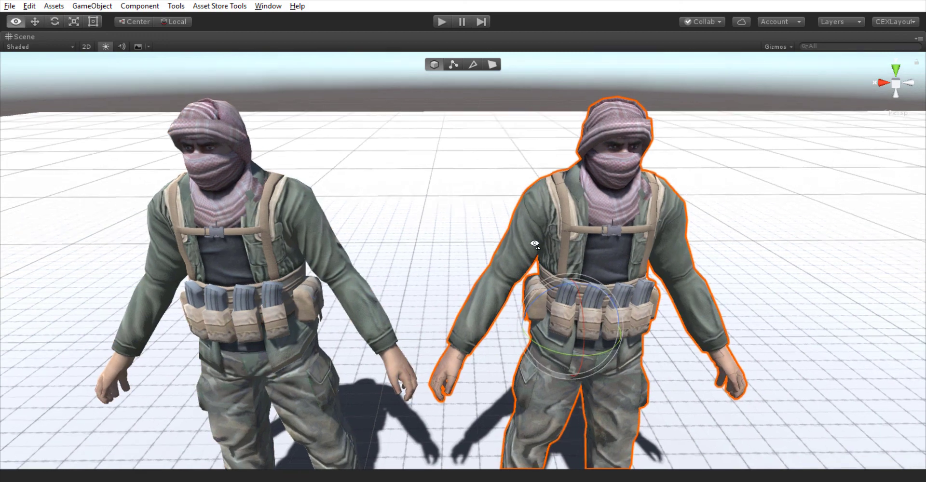
key(w)
right_drag(546, 242, 530, 209)
key(s)
key(w)
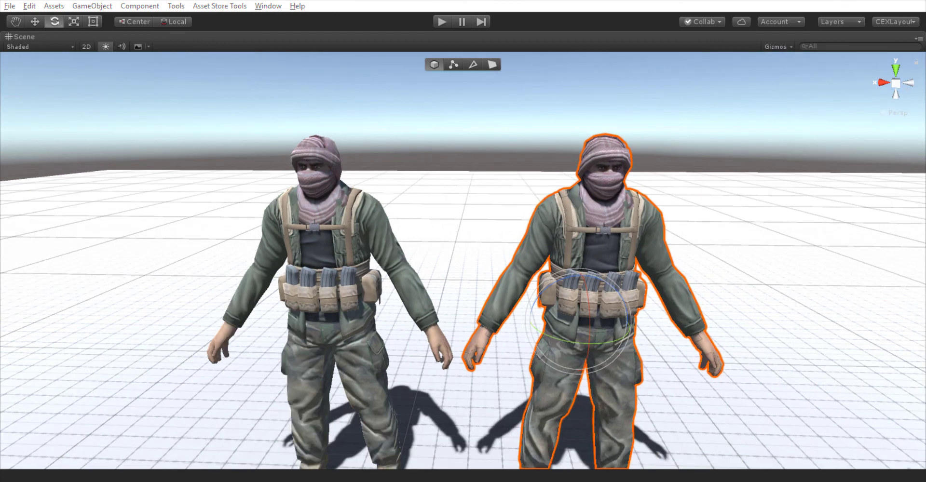
mouse_move(705, 173)
right_down()
mouse_move(719, 185)
mouse_move(709, 186)
right_up()
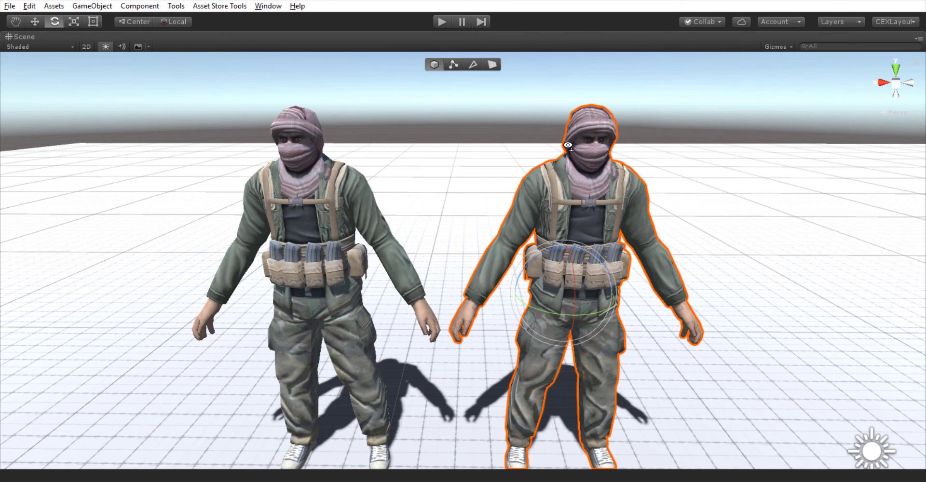
right_drag(568, 145, 696, 196)
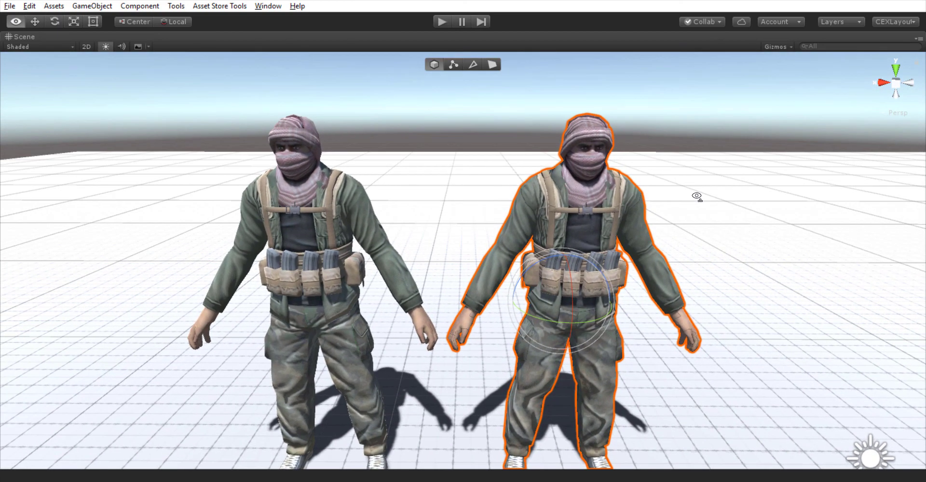